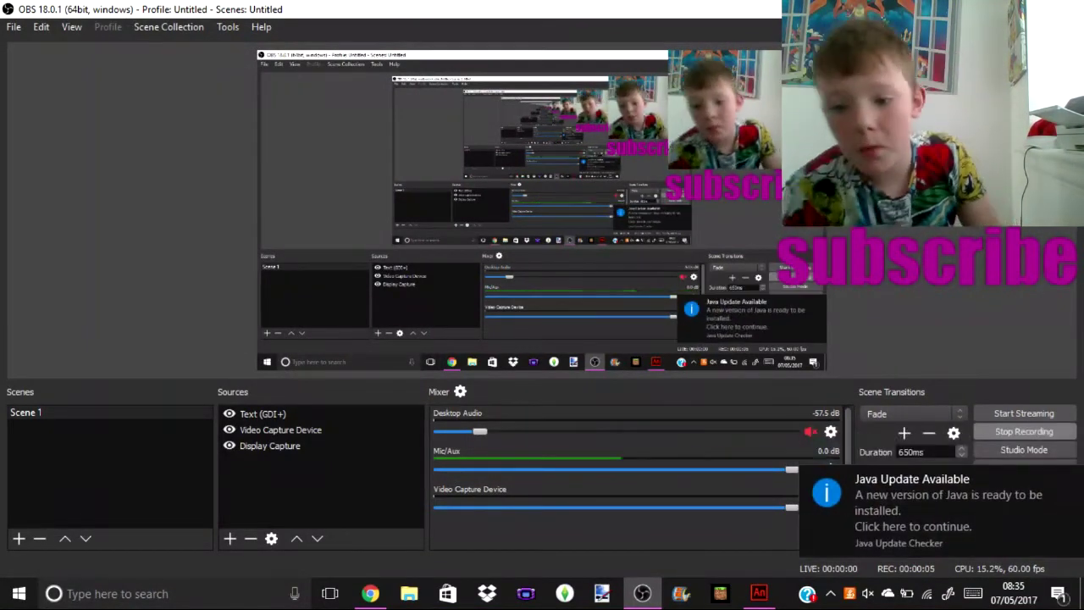
Step: Switch from OBS Studio to the Adobe Animate CC window
key("alt+Tab")
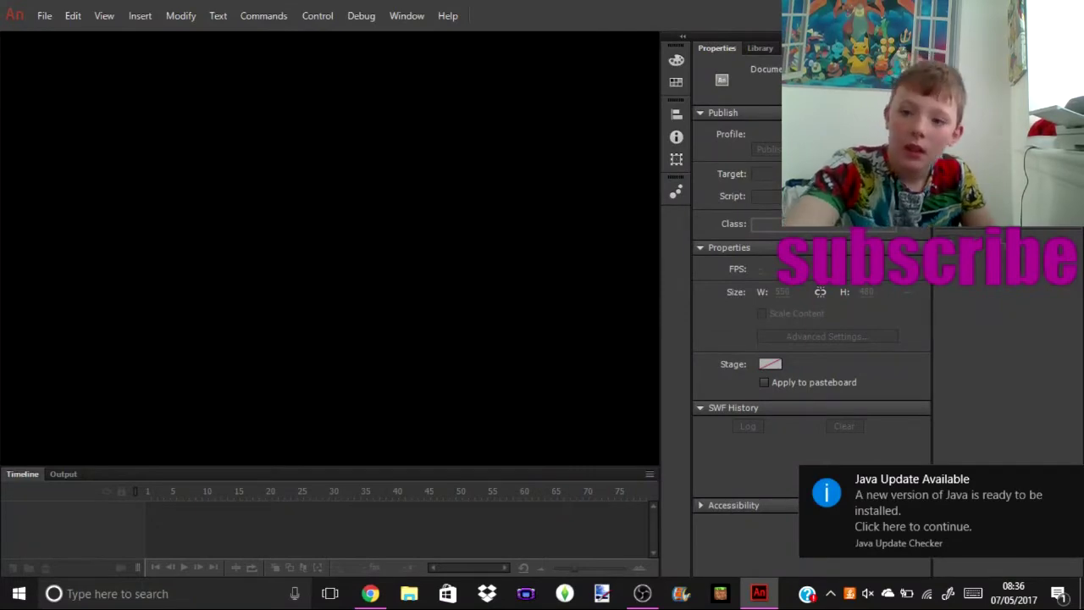
Step: Flip to OBS and back, then create a new HTML5 Canvas document
key("alt+Tab")
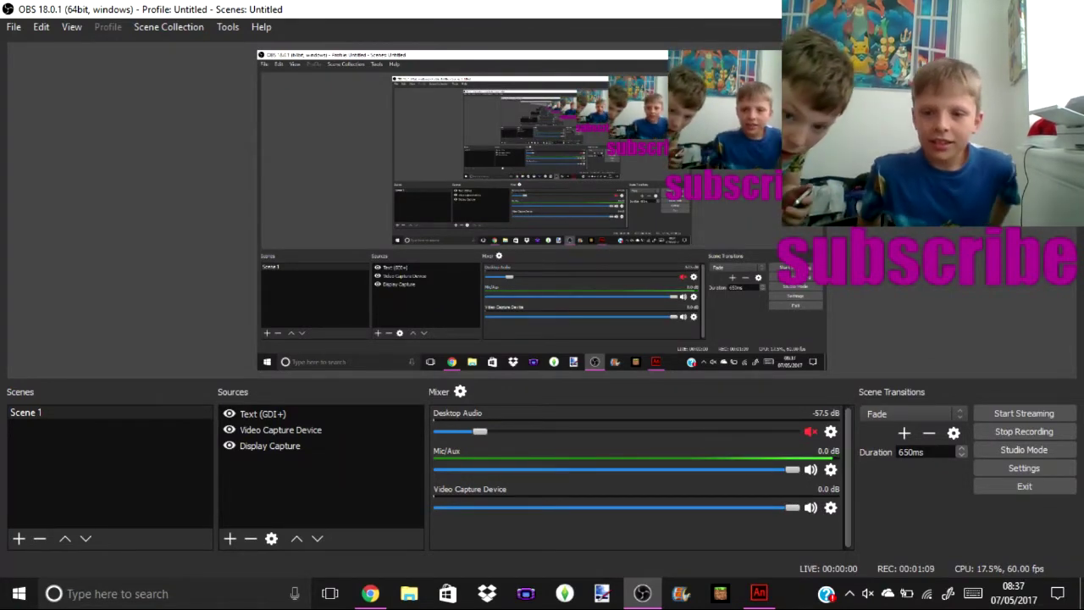
key("alt+Tab")
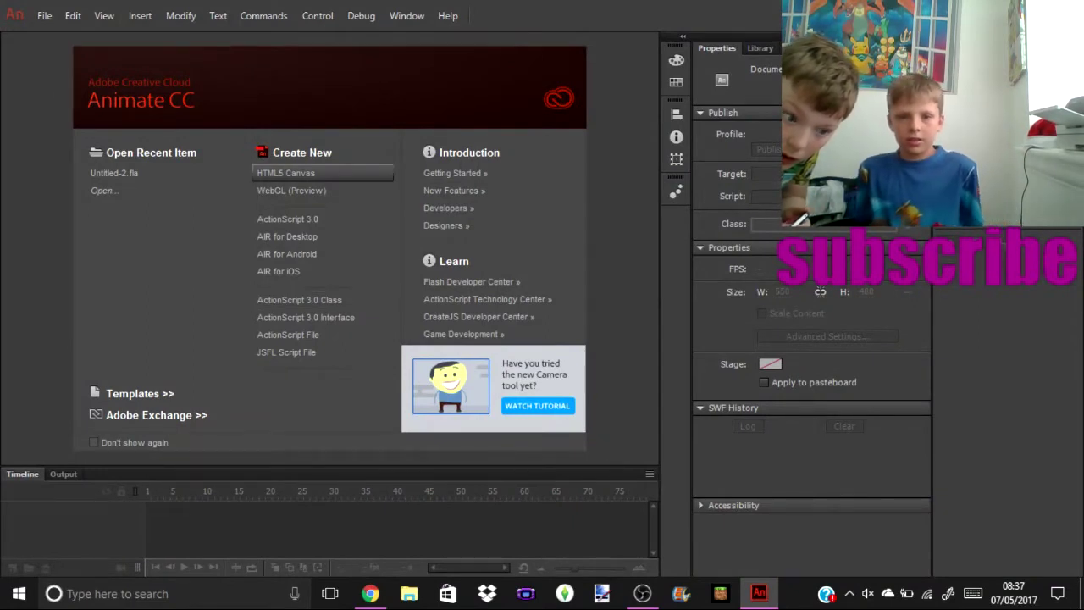
left_click(286, 173)
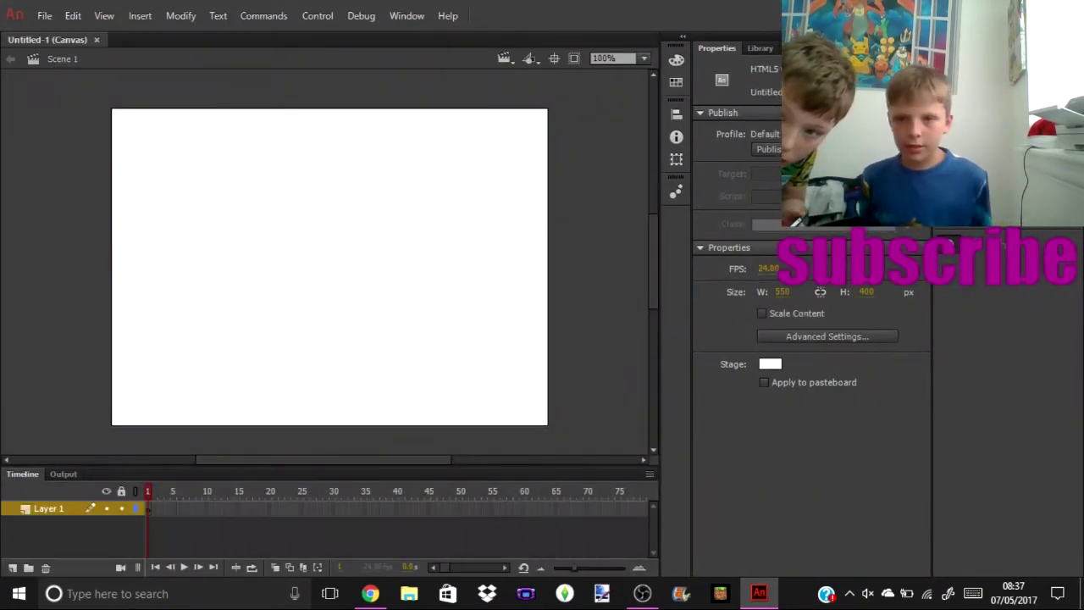
Step: Brush a test stroke, insert a blank keyframe, and start sketching on it
key("b")
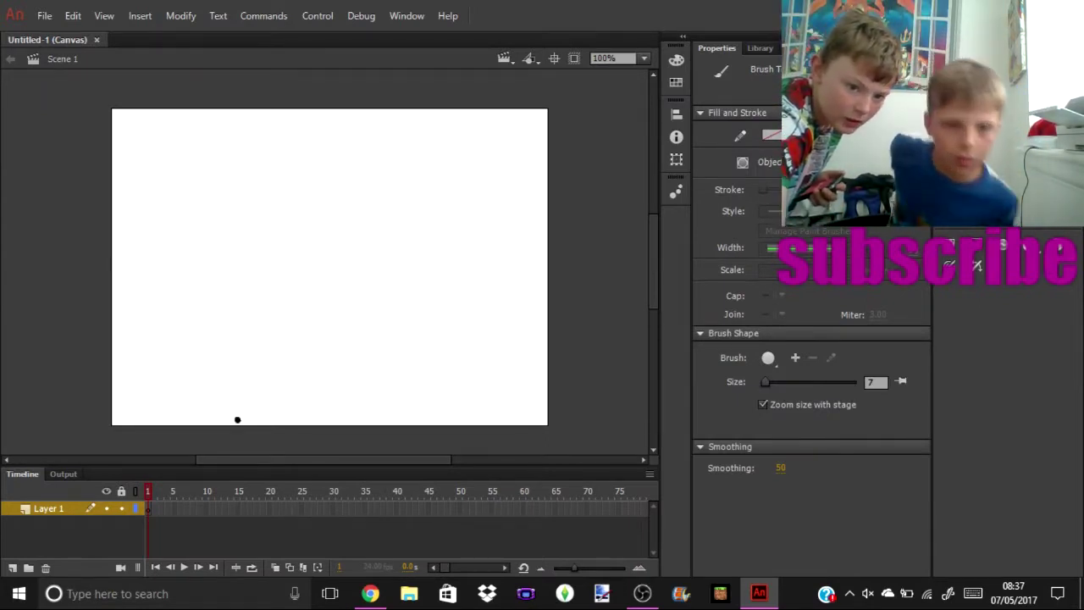
left_click_drag(237, 416, 272, 416)
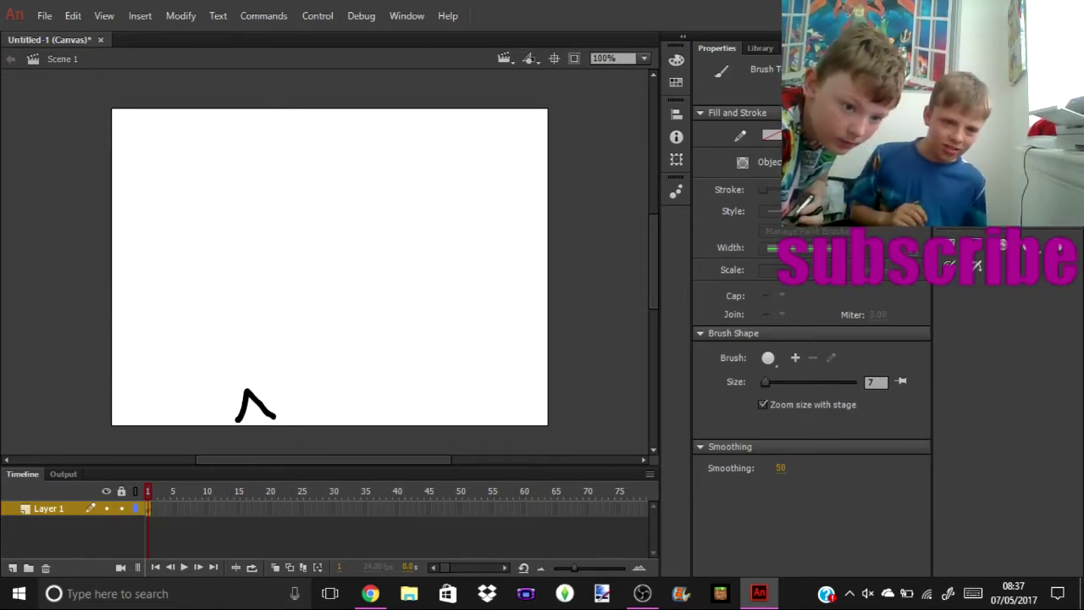
right_click(149, 508)
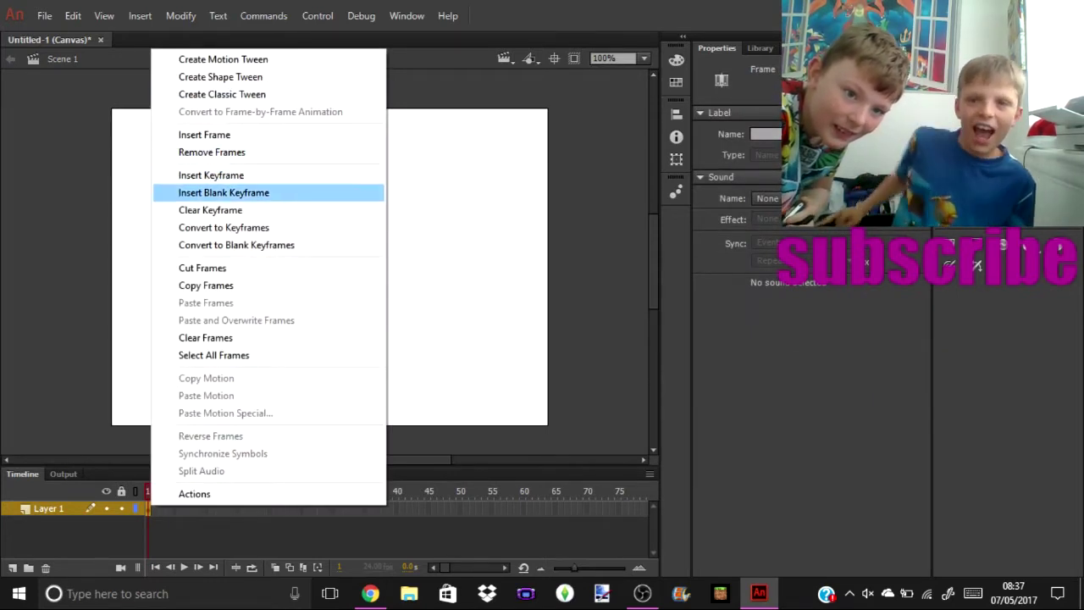
left_click(223, 192)
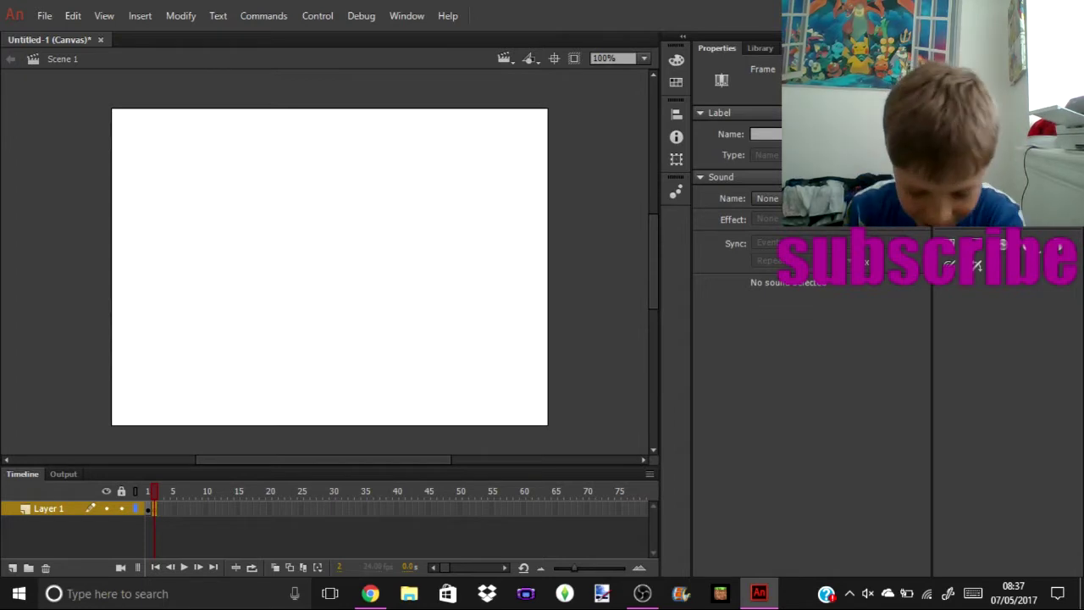
left_click_drag(208, 322, 190, 357)
Step: Paint the creature's long body, legs and round head outline on frame 2
right_click(166, 183)
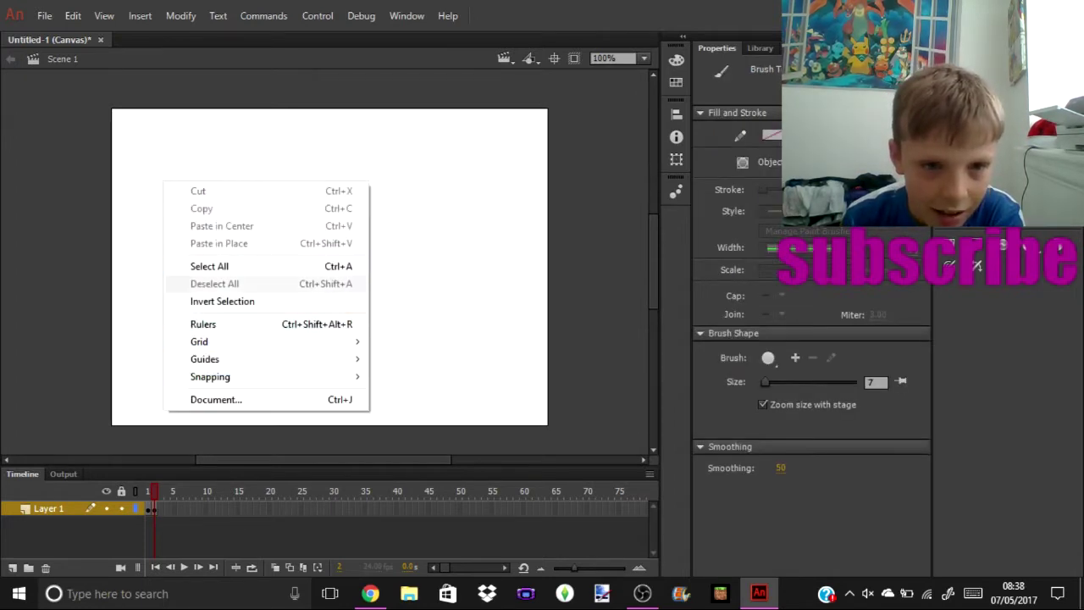
left_click(220, 302)
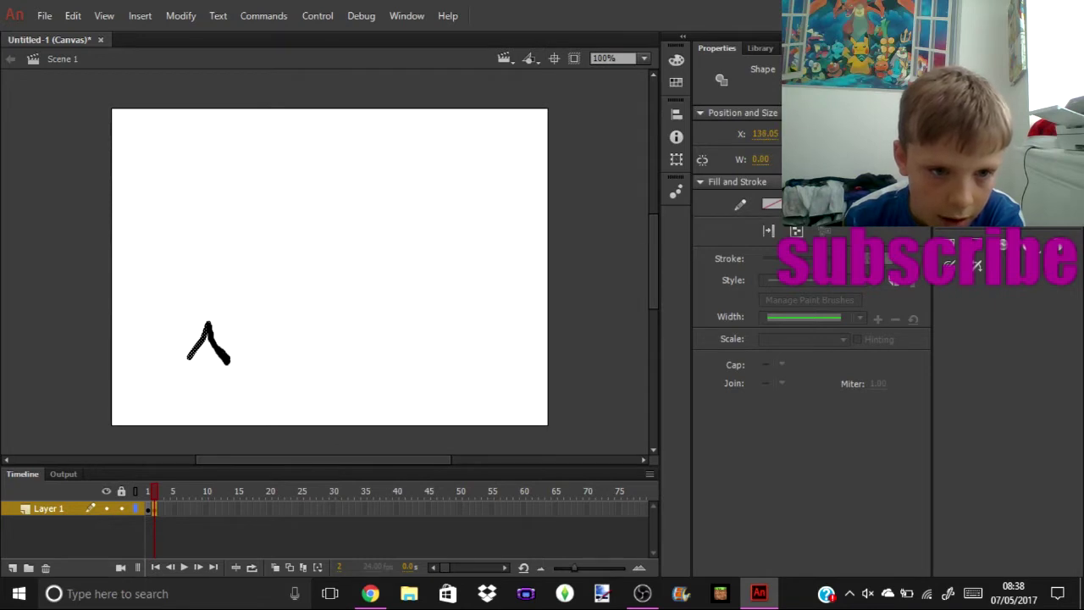
key("Escape")
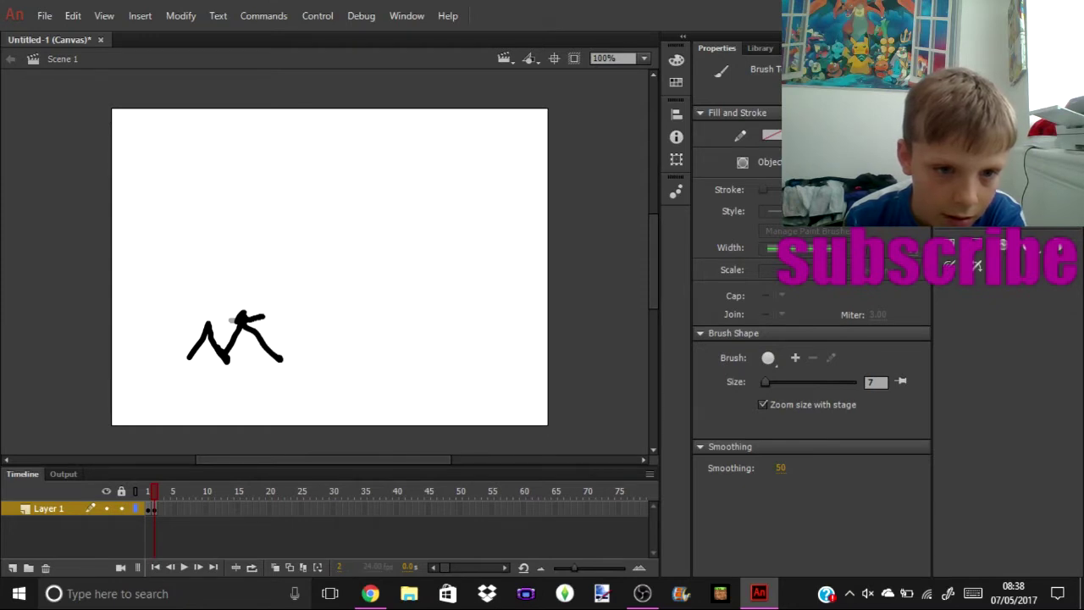
left_click_drag(232, 320, 222, 337)
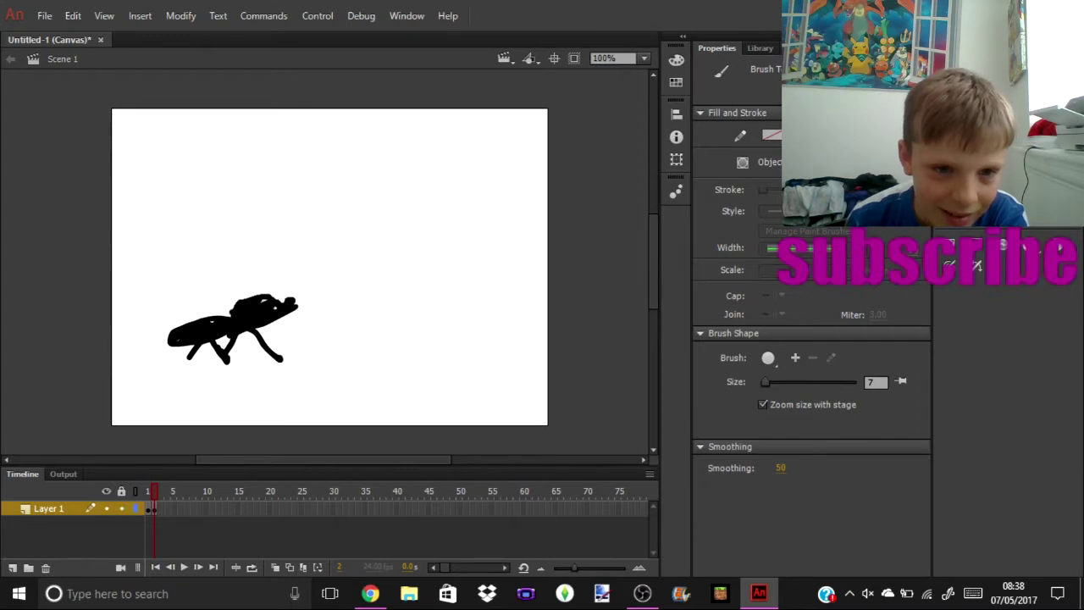
left_click_drag(280, 292, 342, 279)
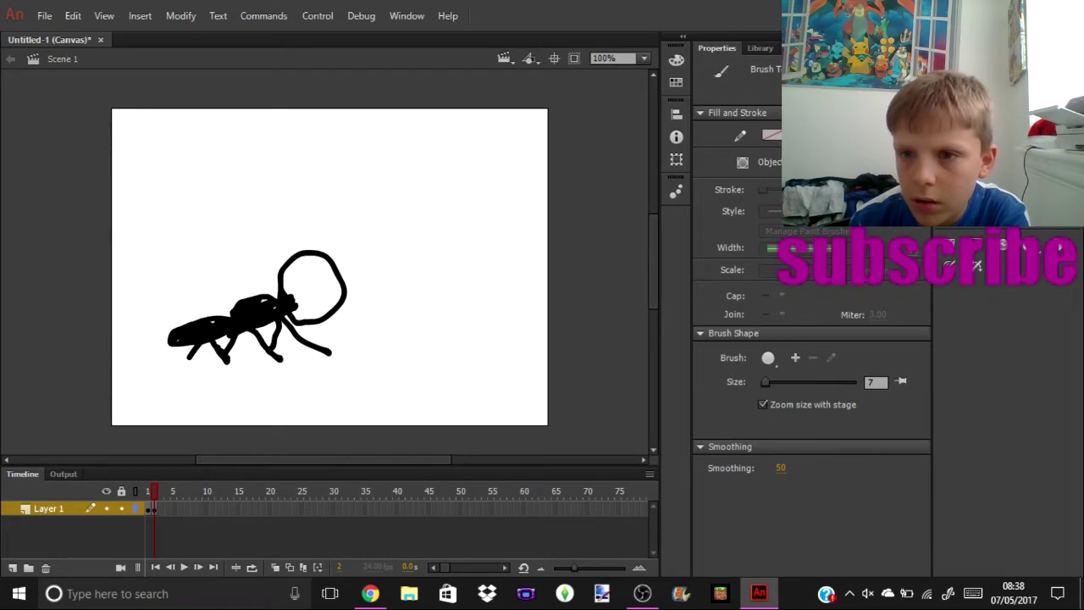
key("v")
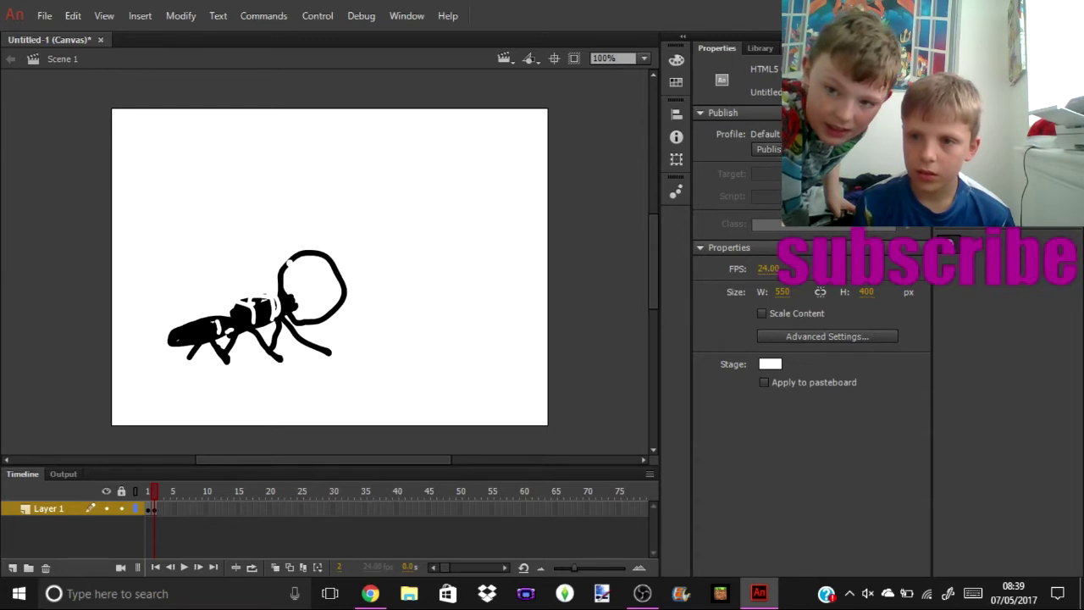
key("b")
Step: Draw a long line from the head, then erase it across the stage
mouse_move(552, 320)
left_mouse_down()
mouse_move(535, 335)
mouse_move(347, 326)
left_mouse_up()
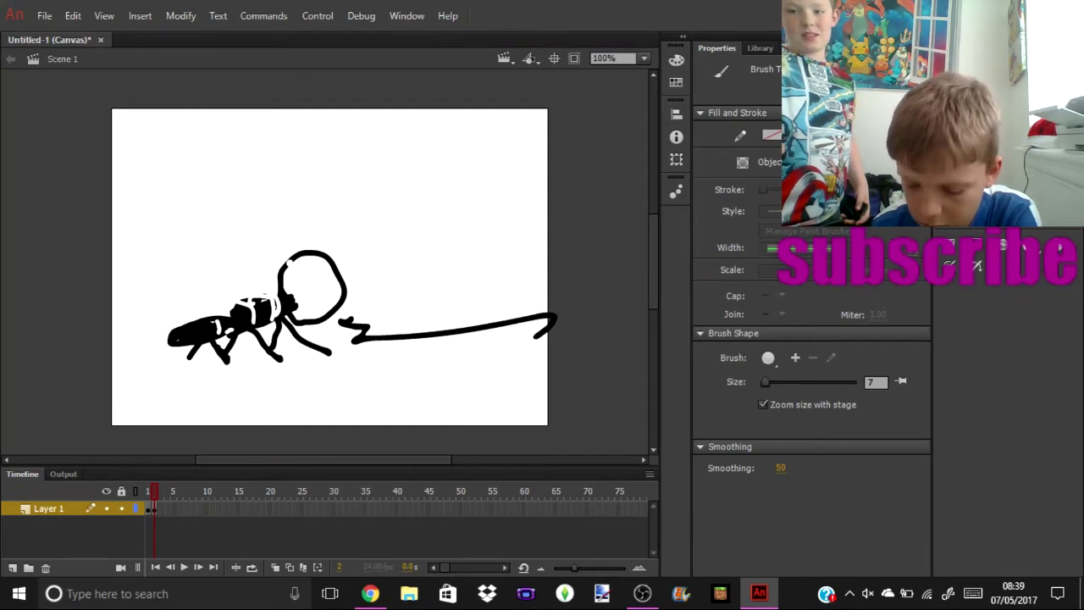
key("v")
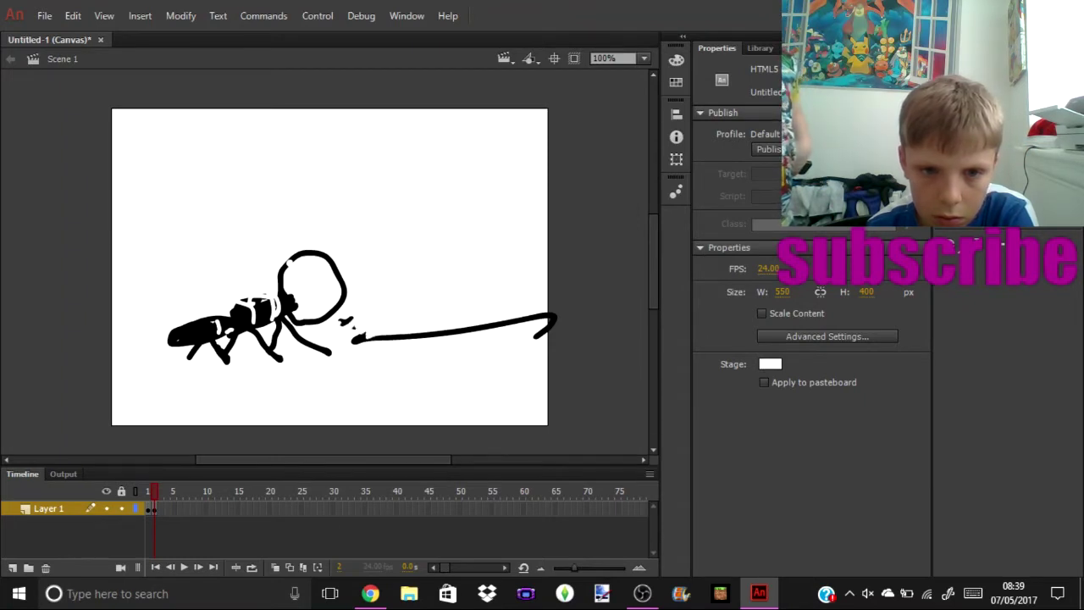
left_click_drag(428, 332, 552, 314)
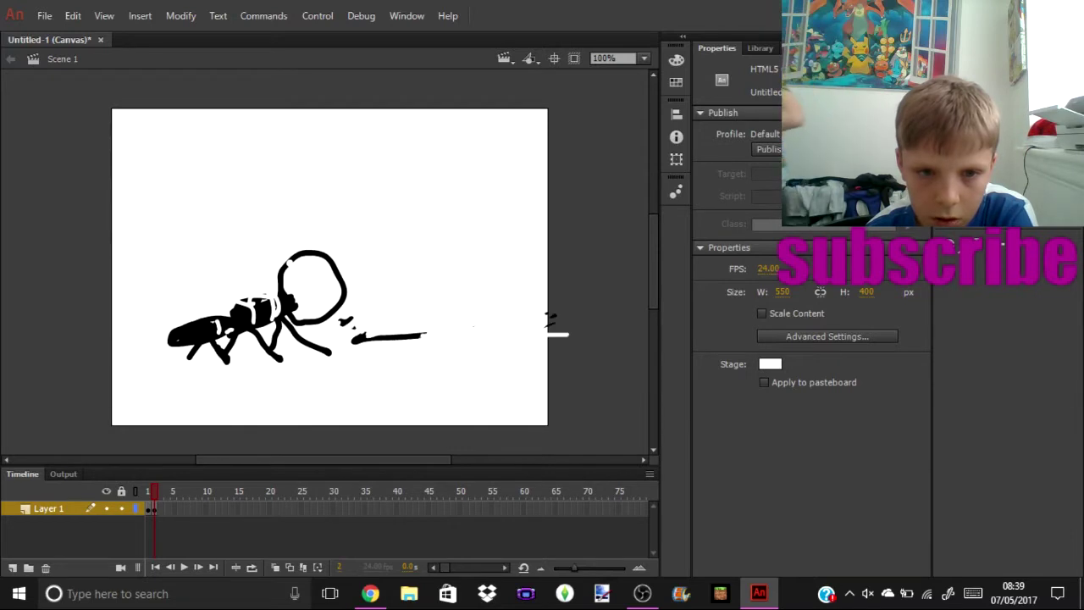
left_click_drag(413, 337, 352, 337)
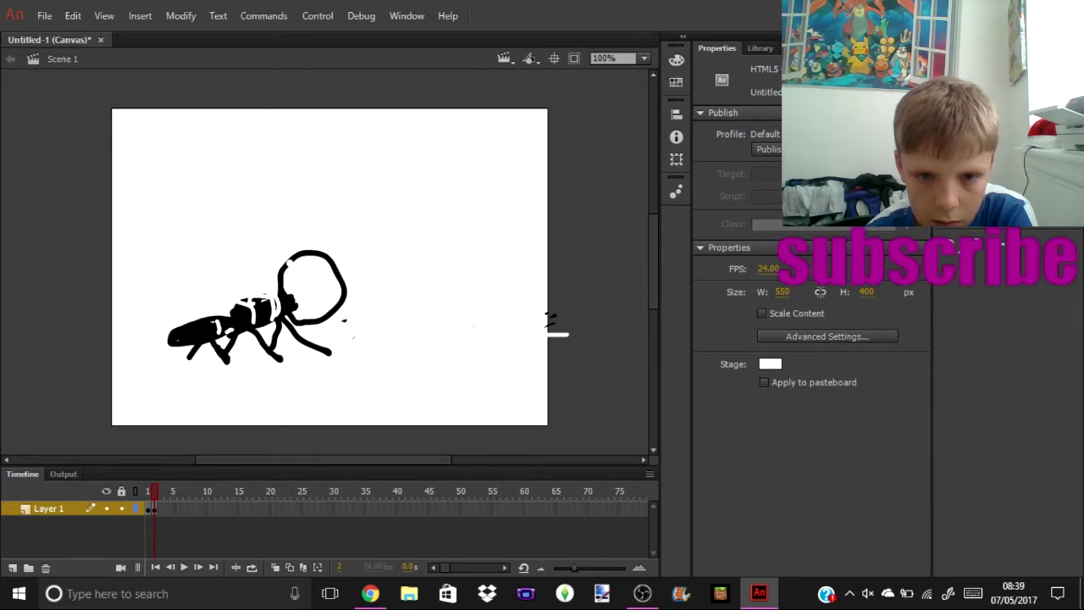
left_click_drag(565, 334, 548, 334)
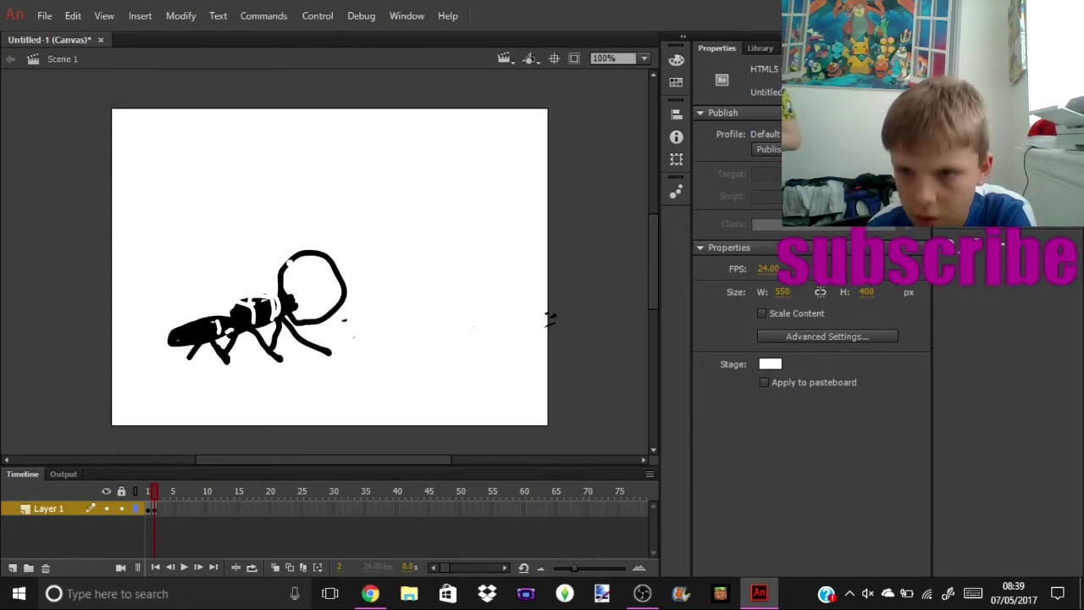
key("shift+y")
Step: Paint two thin antennae with an oval tip, plus a faint line inside the head
key("y")
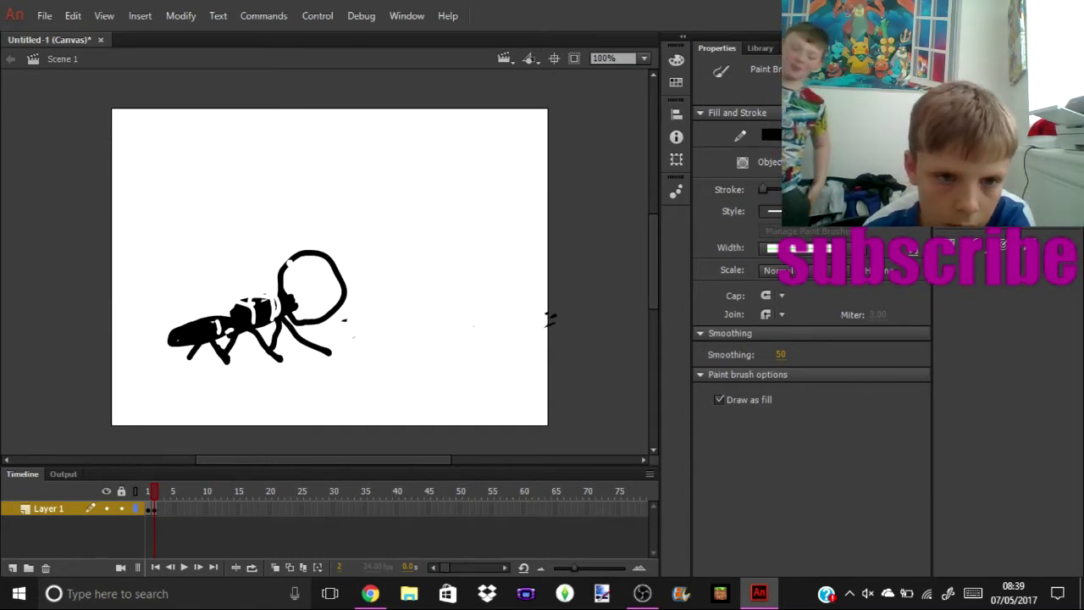
left_click_drag(280, 264, 265, 229)
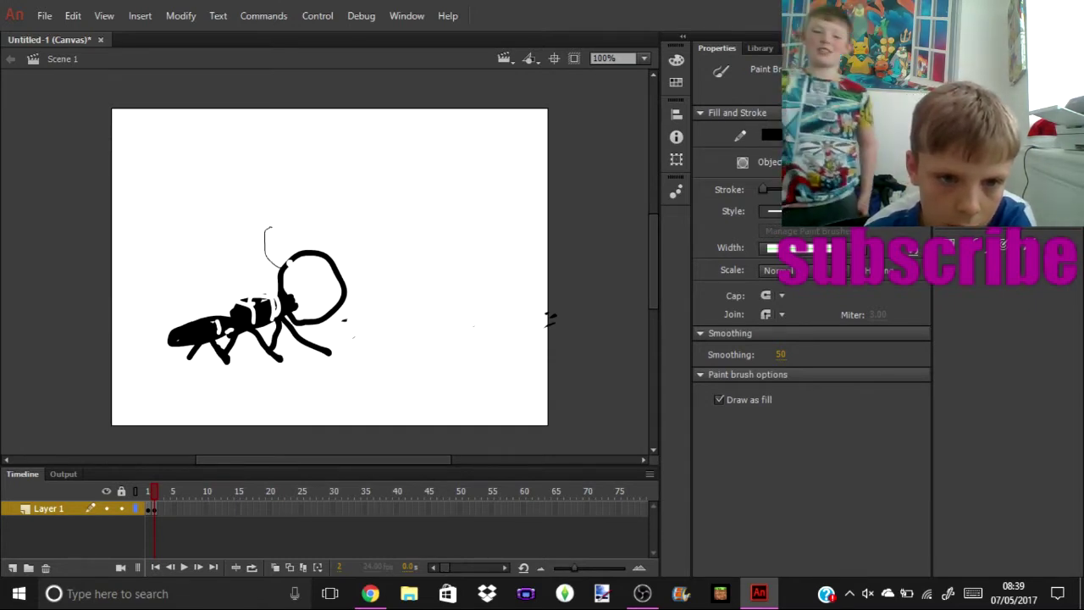
left_click_drag(342, 254, 368, 219)
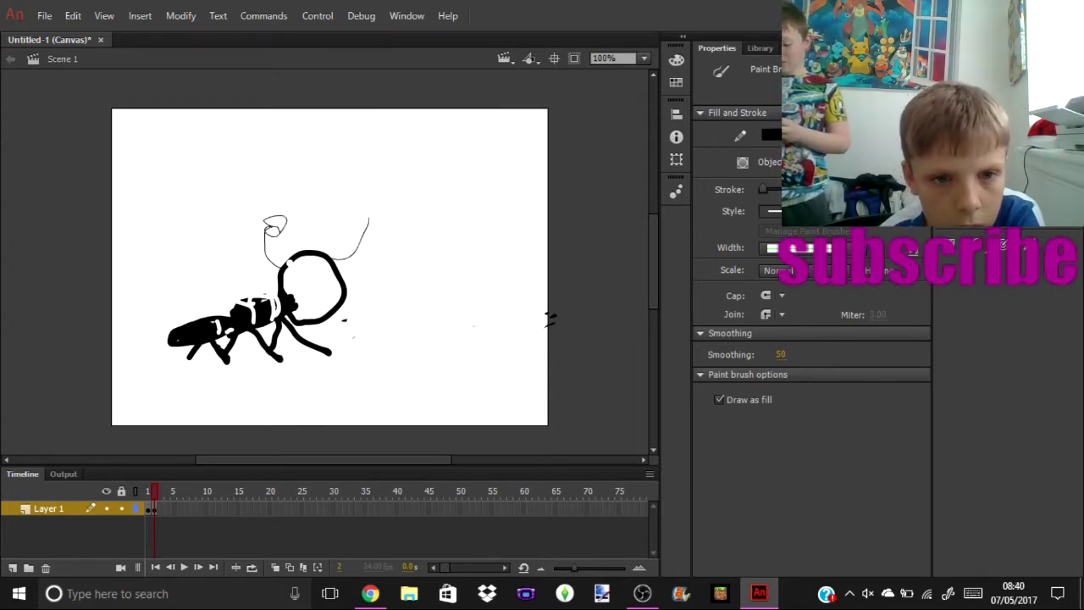
left_click_drag(364, 211, 394, 207)
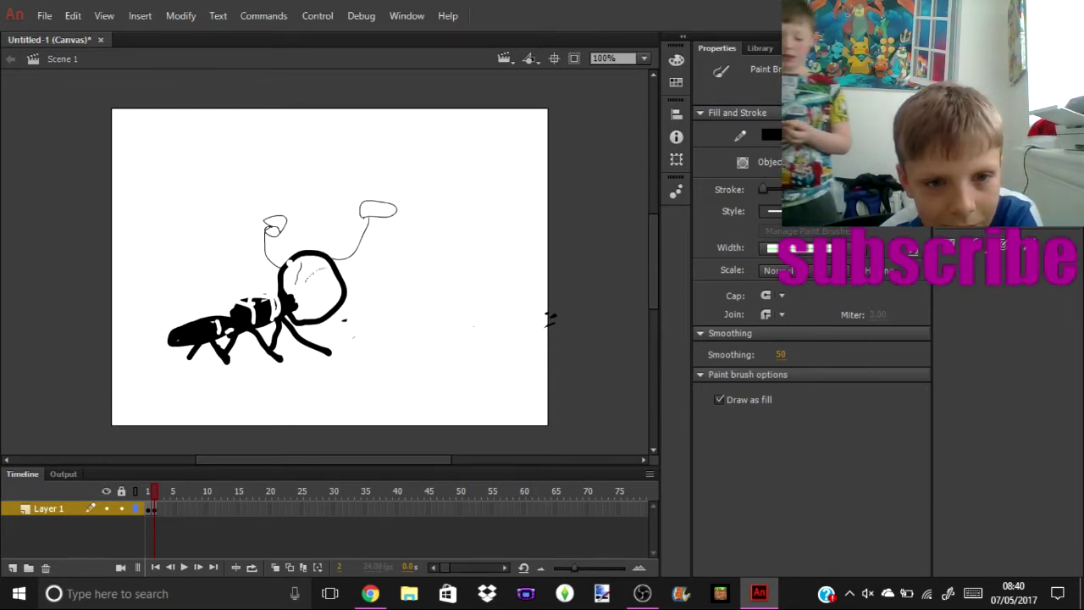
left_click_drag(305, 276, 335, 296)
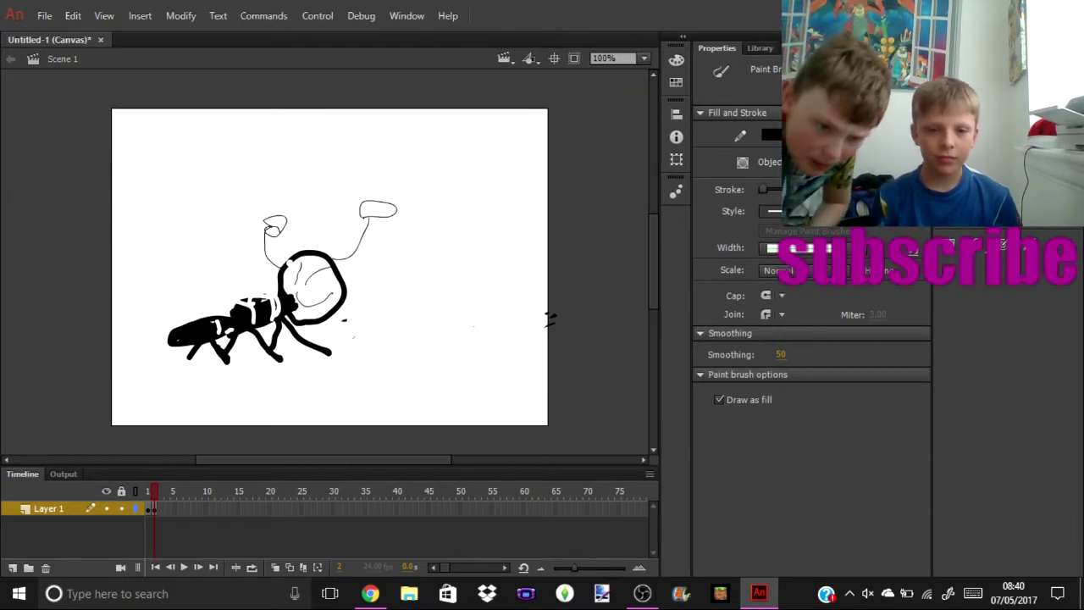
right_click(161, 508)
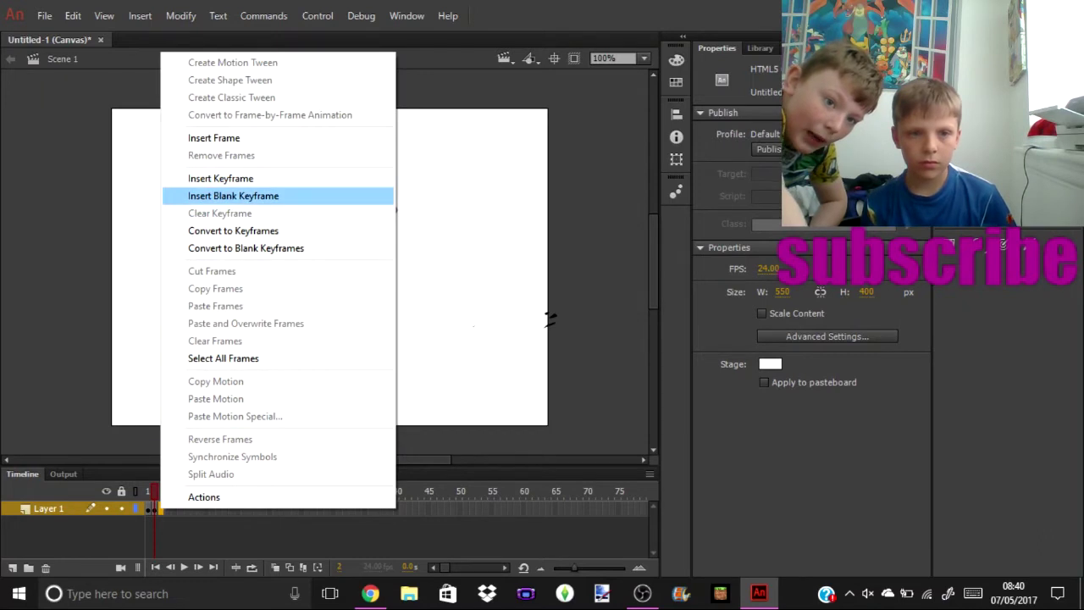
Step: Insert a blank keyframe as frame 3 for a new drawing
left_click(233, 195)
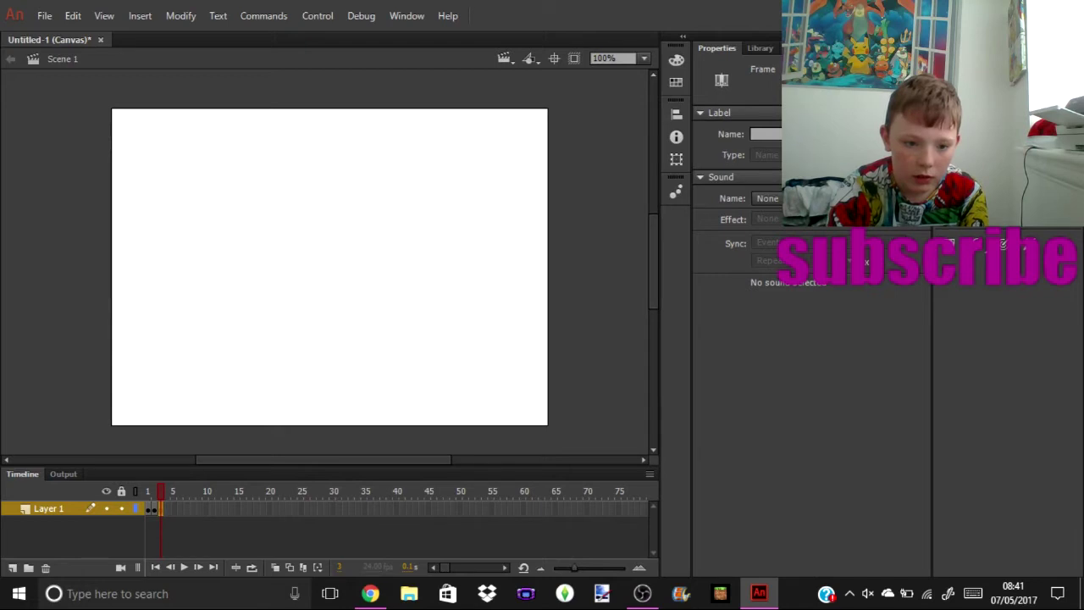
Step: Brush the creature's two legs and clawed left arm with its body side
key("y")
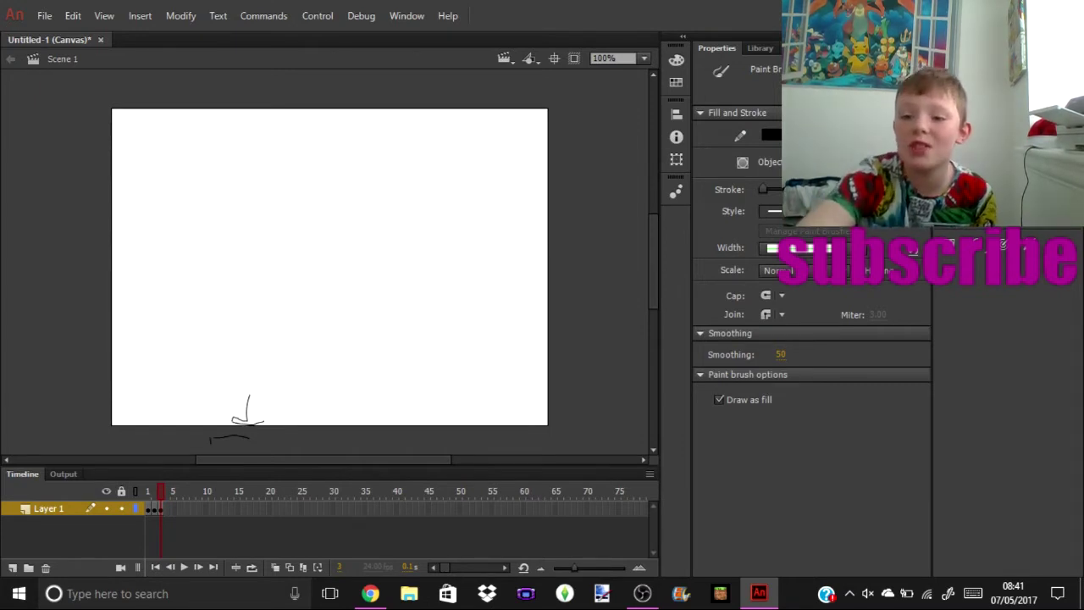
key("b")
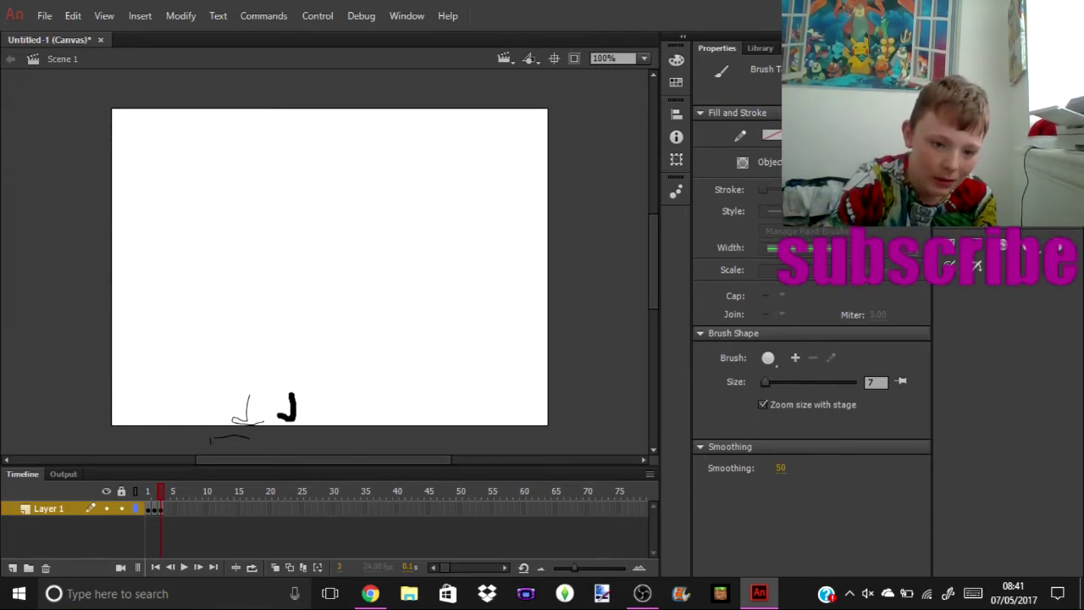
mouse_move(284, 432)
left_mouse_down()
mouse_move(312, 424)
mouse_move(313, 395)
left_mouse_up()
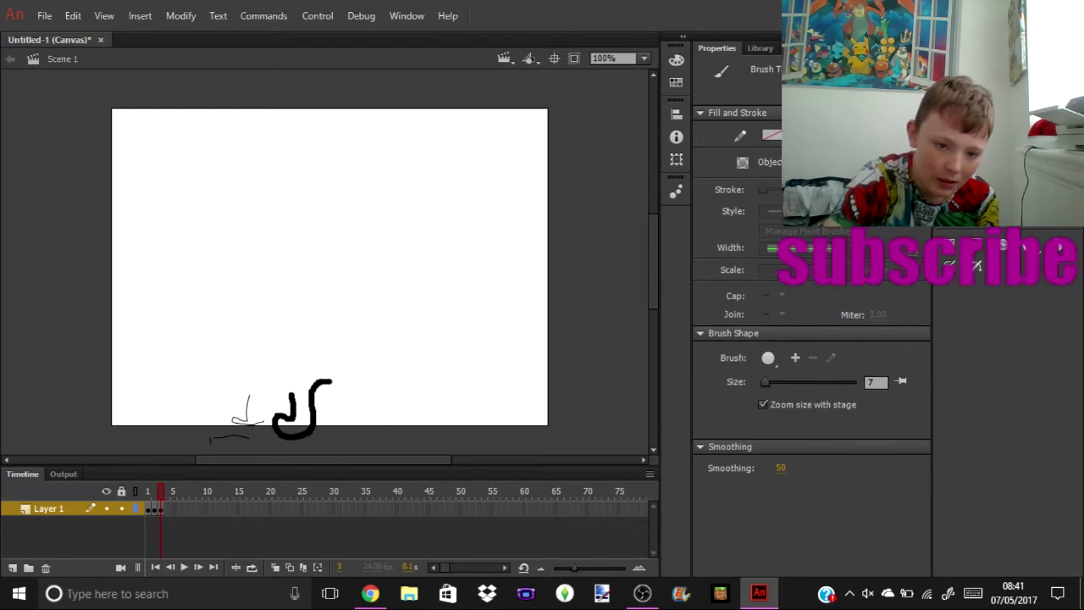
mouse_move(348, 407)
left_mouse_down()
mouse_move(344, 354)
mouse_move(381, 393)
mouse_move(390, 379)
left_mouse_up()
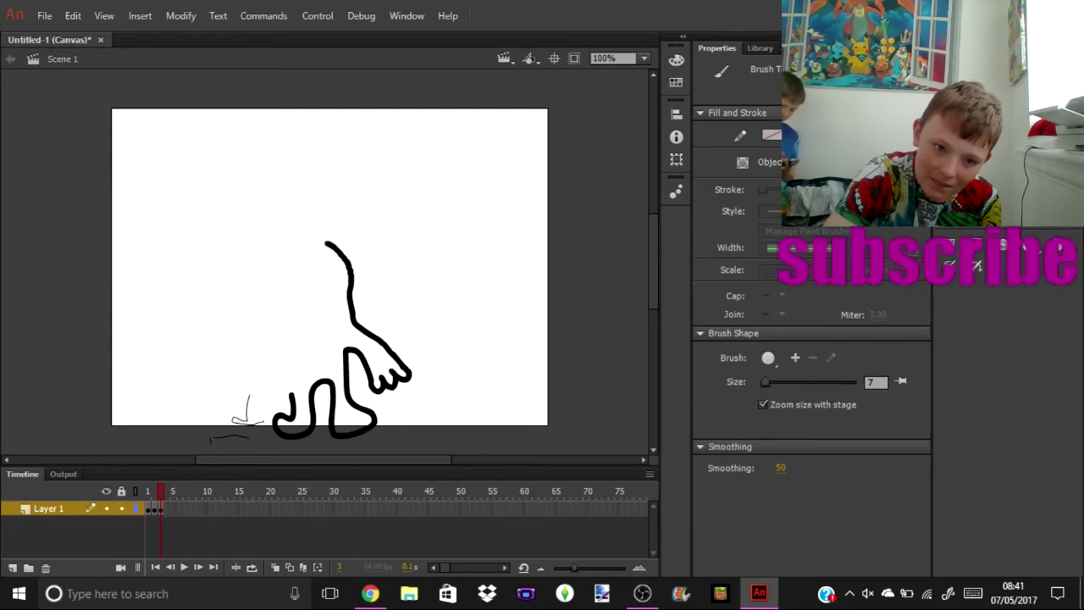
mouse_move(275, 317)
left_mouse_down()
mouse_move(232, 373)
mouse_move(269, 394)
mouse_move(286, 373)
left_mouse_up()
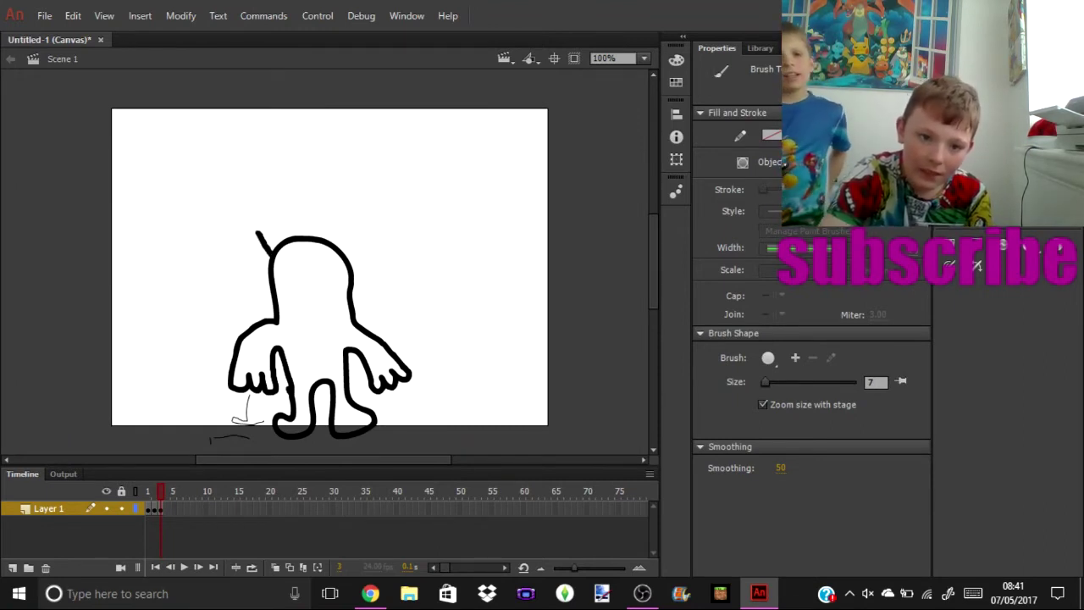
Step: Add two long spoon-tipped ears rising from the head
mouse_move(271, 246)
left_mouse_down()
mouse_move(225, 186)
mouse_move(254, 157)
mouse_move(249, 202)
mouse_move(279, 249)
left_mouse_up()
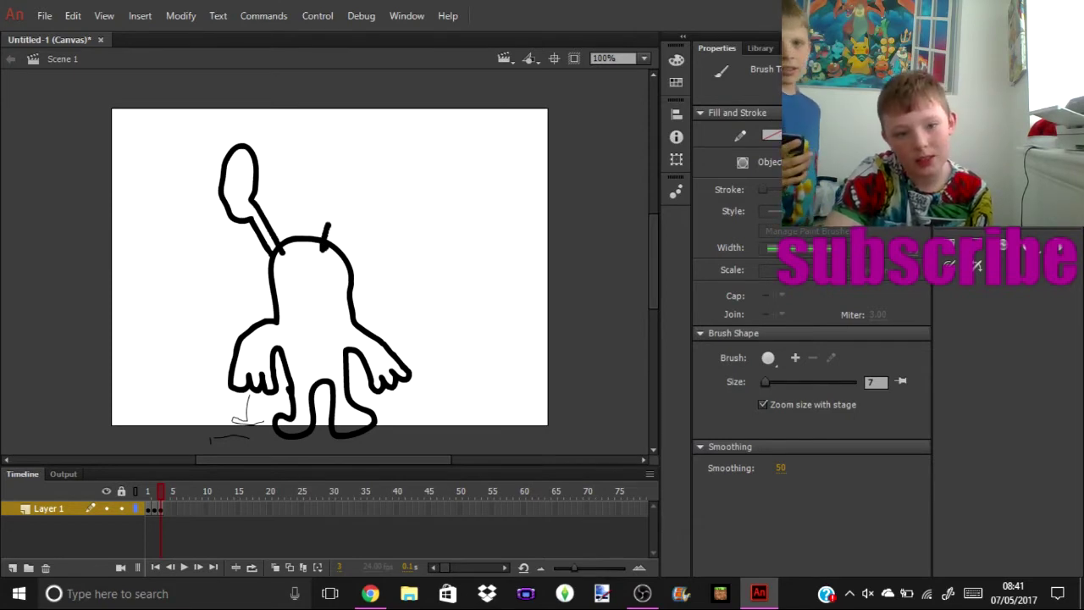
mouse_move(327, 225)
left_mouse_down()
mouse_move(373, 152)
mouse_move(372, 182)
mouse_move(386, 157)
left_mouse_up()
left_click_drag(357, 210, 348, 227)
left_click_drag(369, 180, 354, 213)
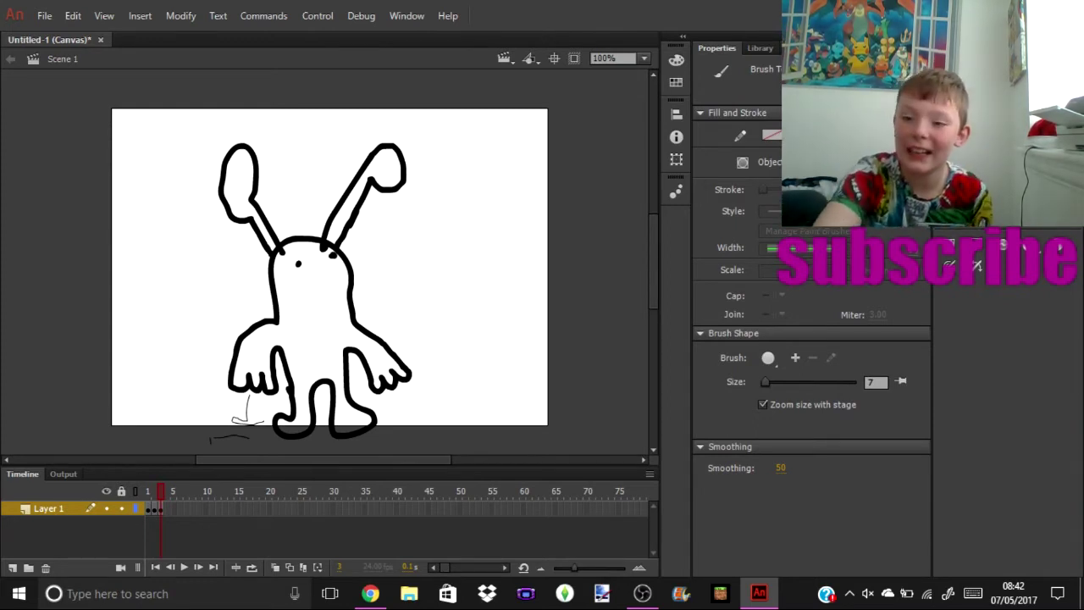
Step: Erase small sections of the creature's left arm and body outline
key("v")
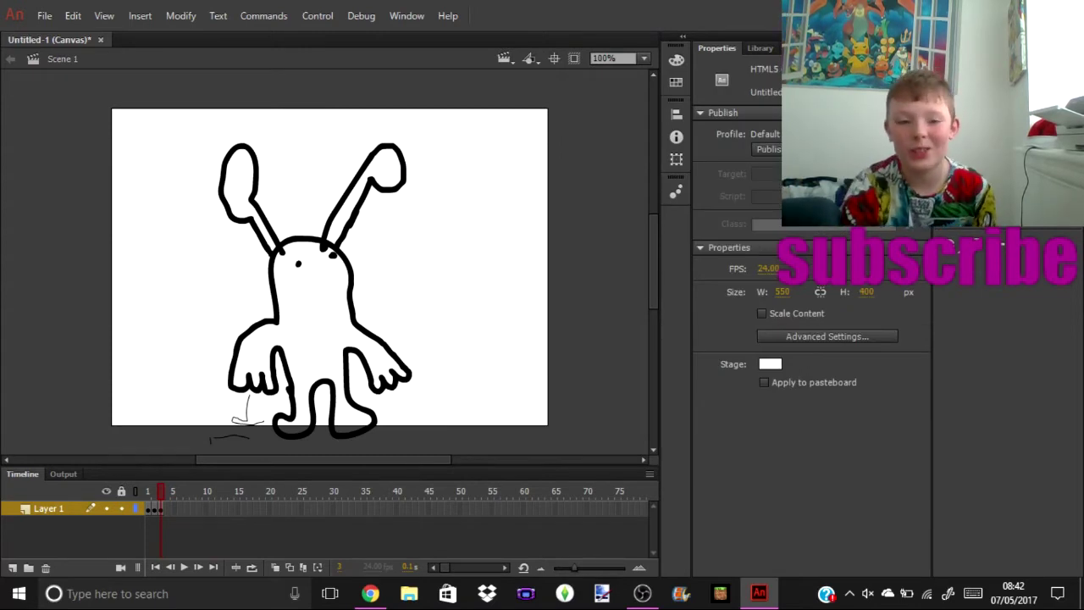
mouse_move(261, 323)
left_mouse_down()
mouse_move(275, 254)
mouse_move(278, 355)
left_mouse_up()
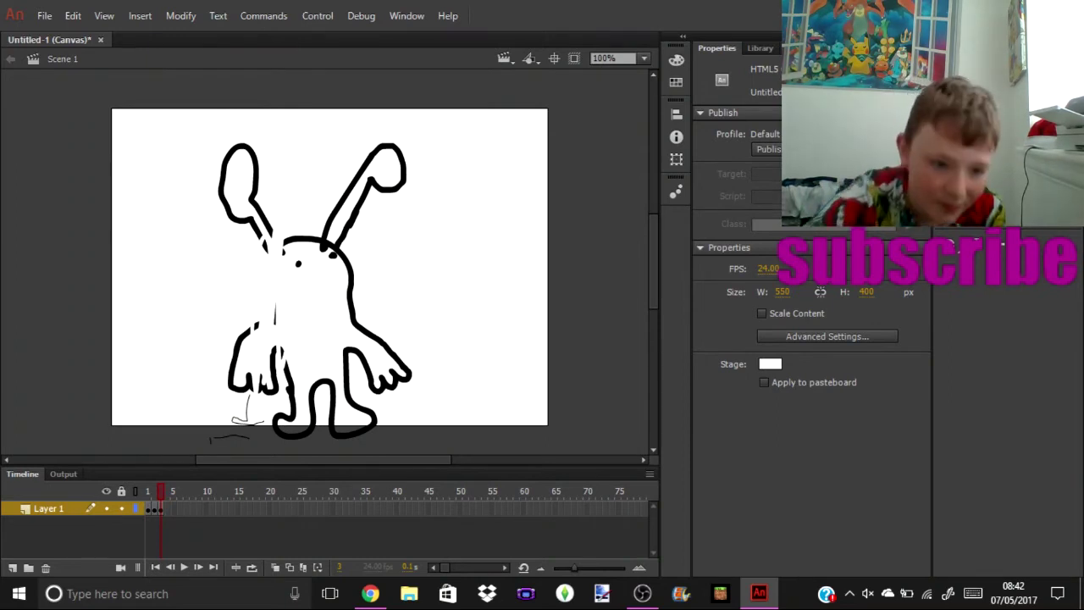
right_click(170, 508)
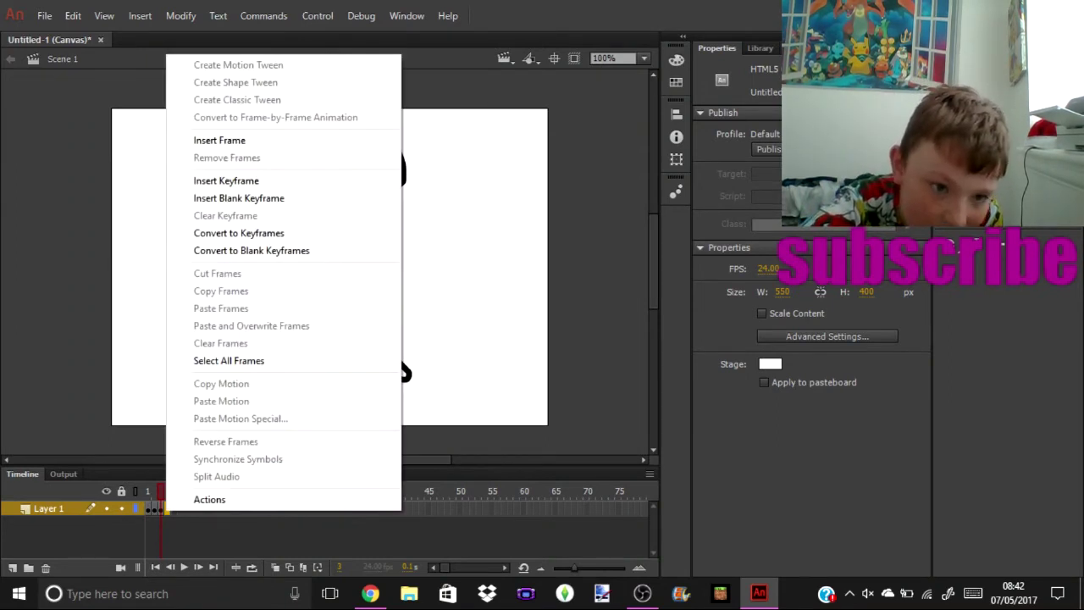
Step: Insert a fourth blank keyframe, leaving the brush ready at size 7
left_click(239, 199)
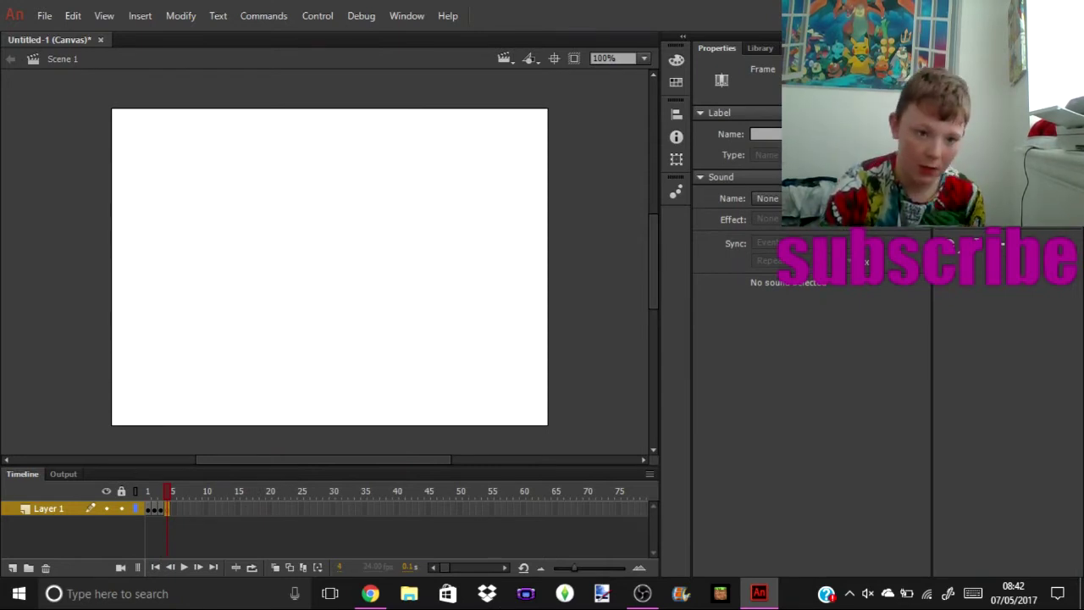
key("Escape")
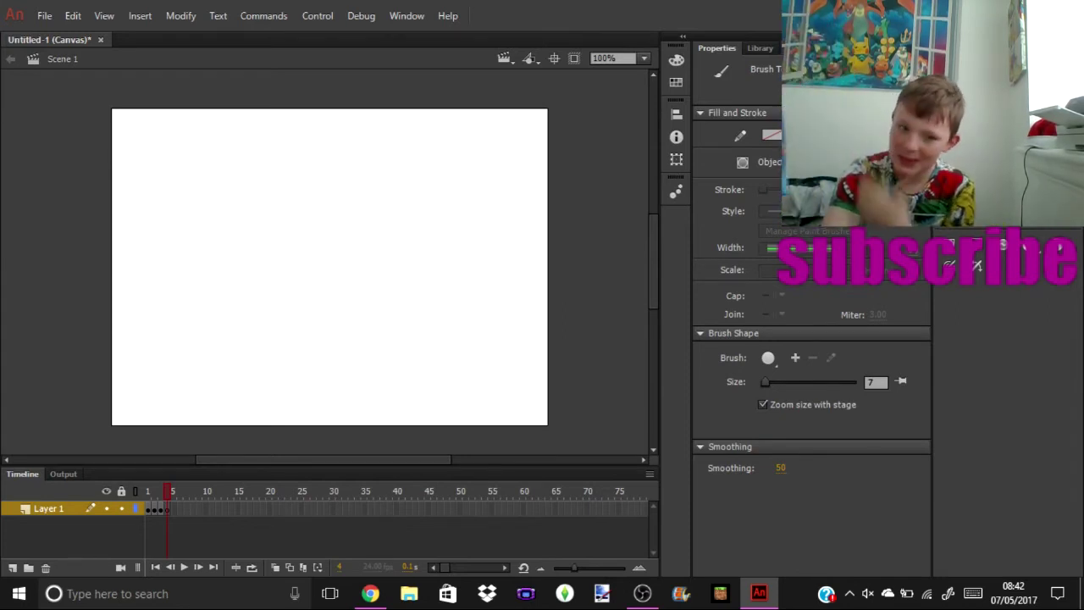
Step: Brush the back leg, the underside out to the front leg, and the jagged top body line
left_click(206, 363)
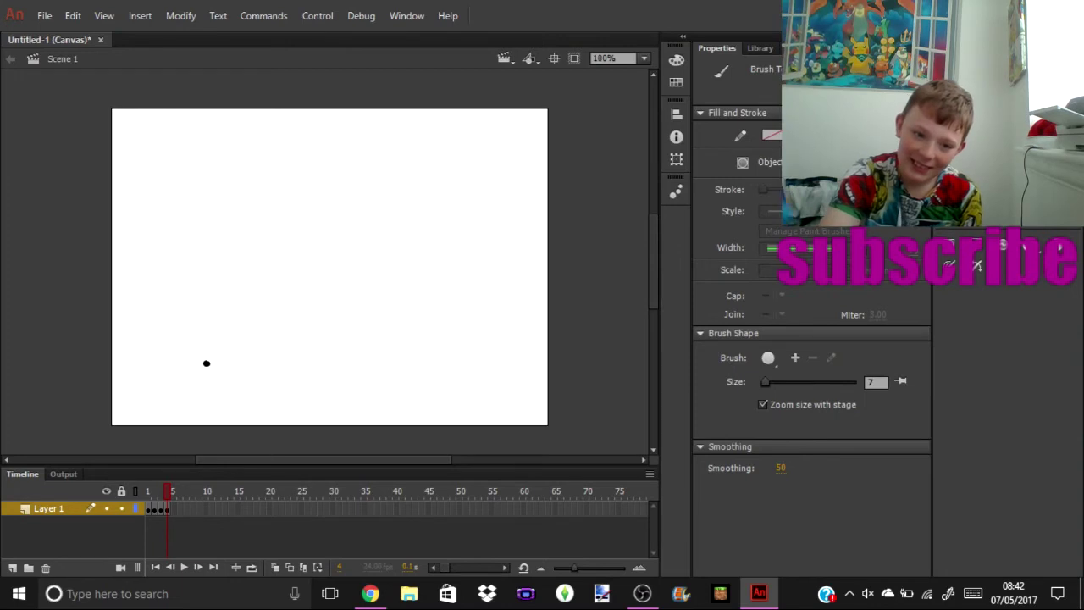
mouse_move(206, 363)
left_mouse_down()
mouse_move(210, 392)
mouse_move(299, 389)
left_mouse_up()
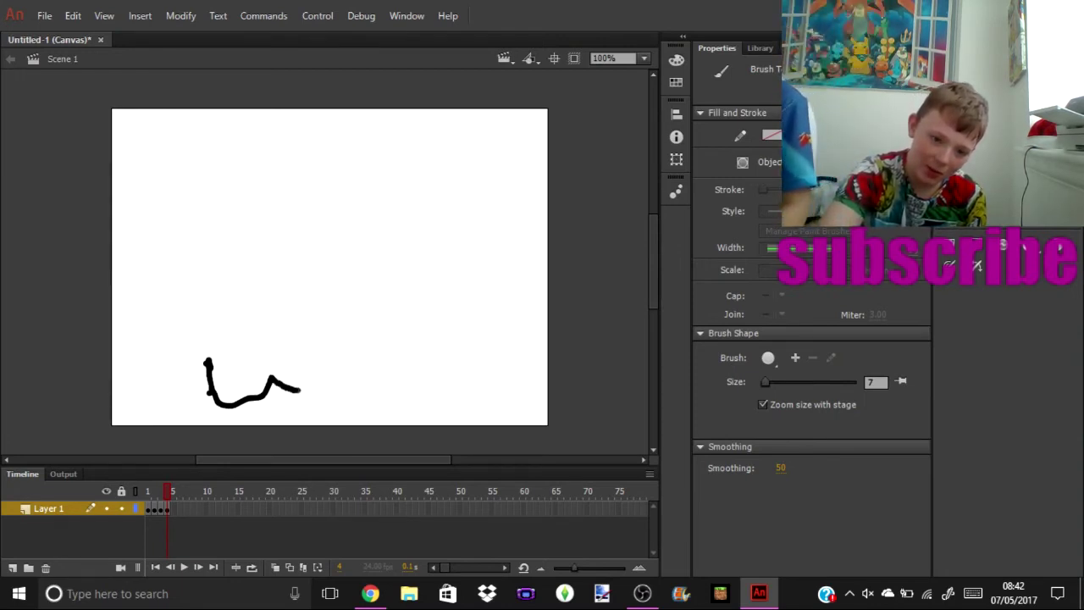
left_click_drag(334, 388, 350, 348)
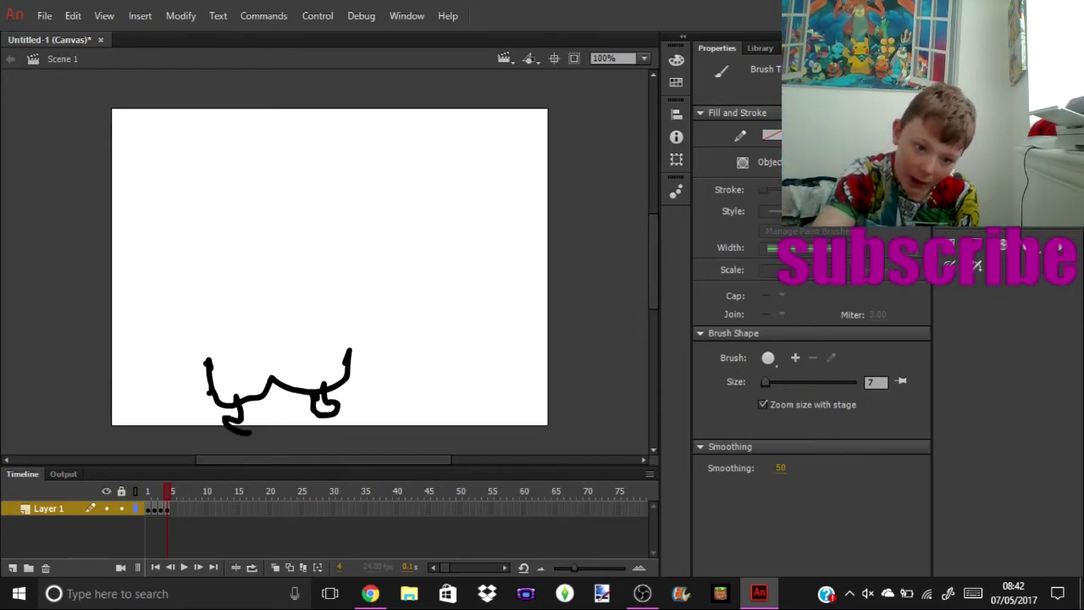
mouse_move(184, 366)
left_mouse_down()
mouse_move(249, 339)
mouse_move(367, 352)
left_mouse_up()
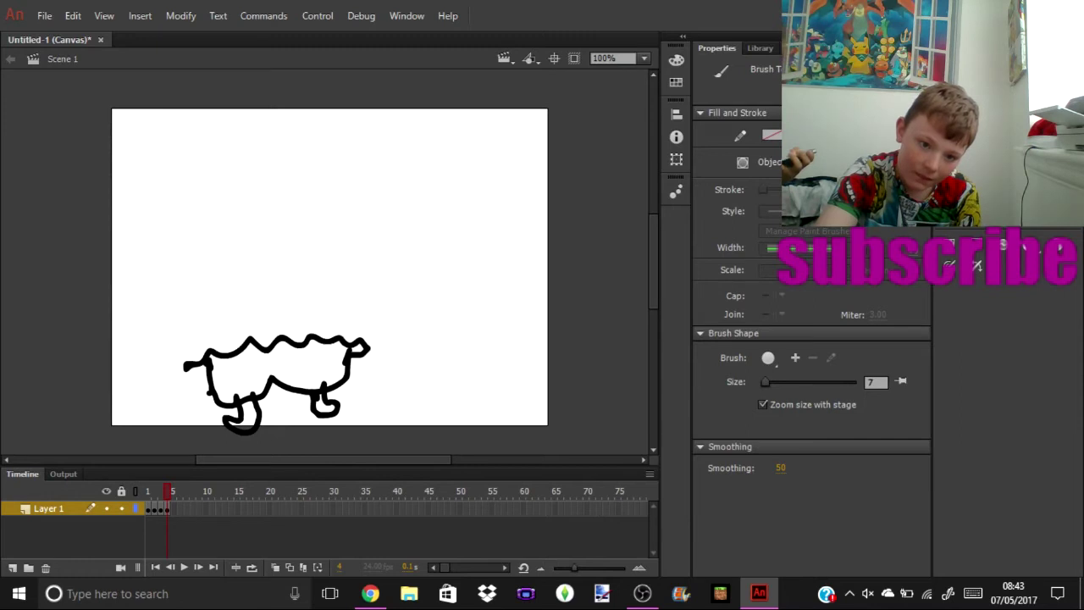
Step: Add small spikes along the back, a leftward tail, the dome over the back, and a mark inside it
left_click_drag(250, 347, 279, 354)
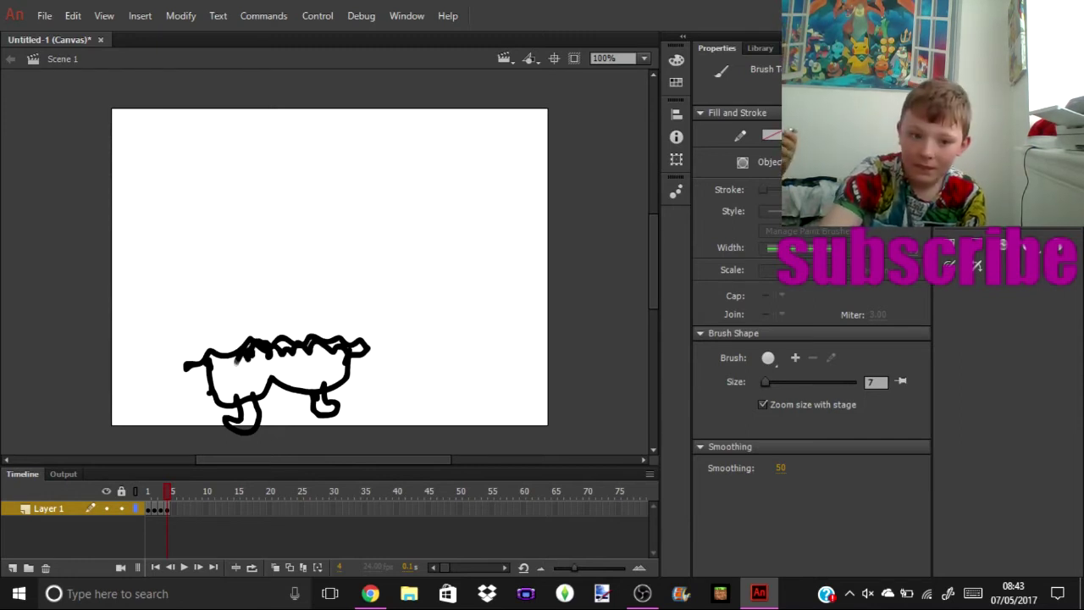
left_click_drag(203, 372, 172, 378)
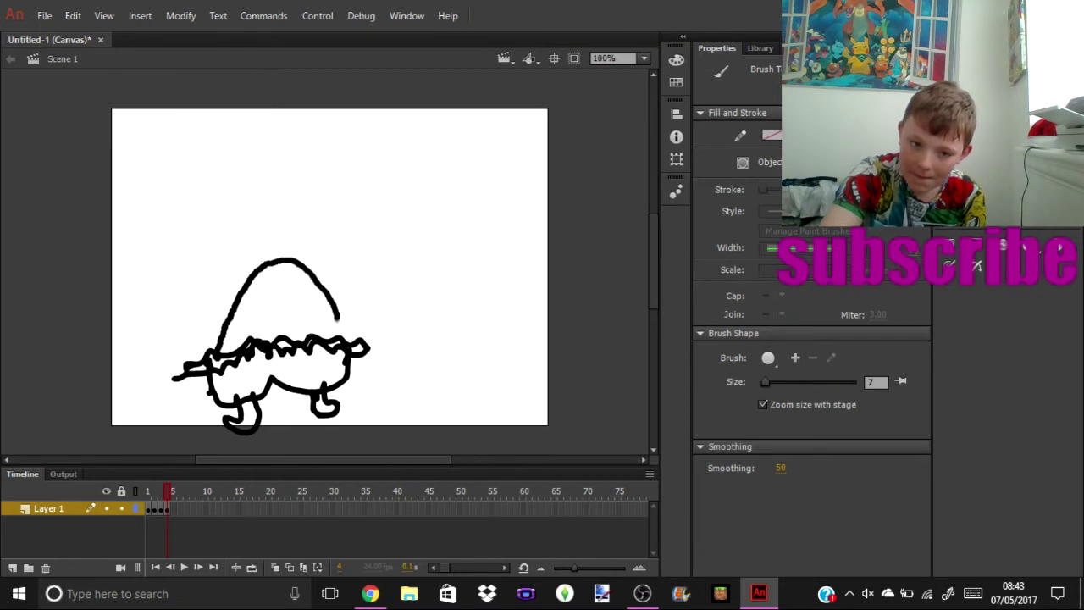
left_click_drag(338, 317, 340, 337)
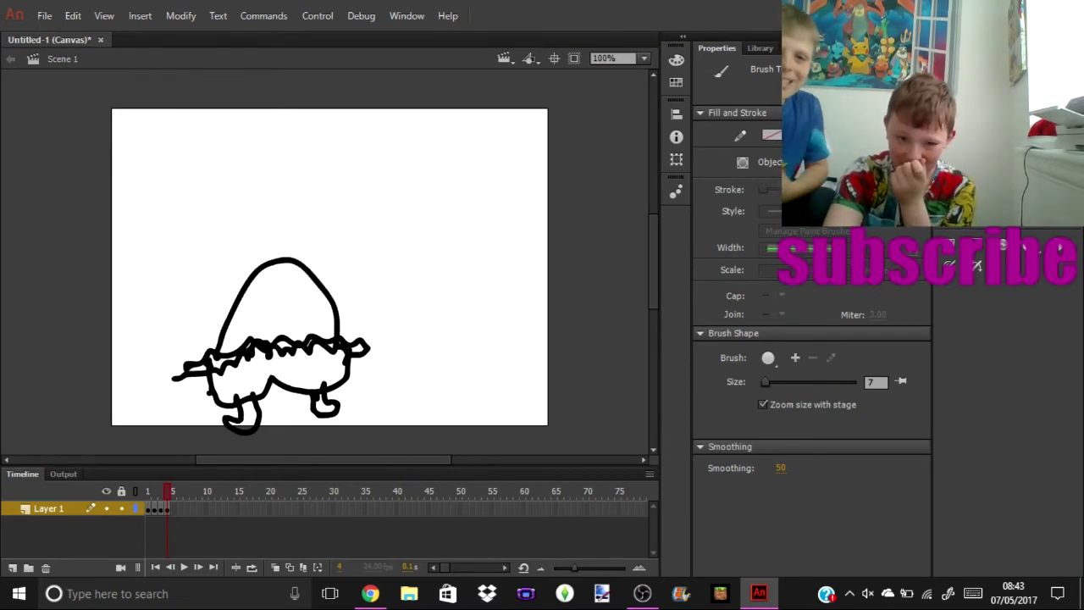
mouse_move(257, 281)
left_mouse_down()
mouse_move(292, 298)
mouse_move(301, 272)
left_mouse_up()
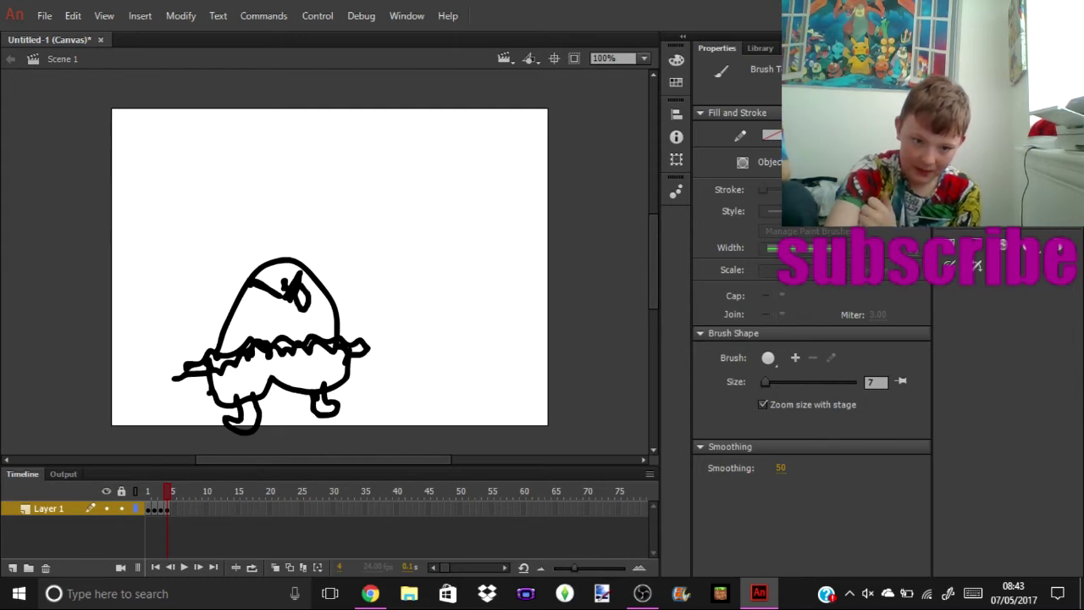
Step: Undo the stray mark inside the dome, then draw angry brows and small marks beside the head
key("ctrl+z")
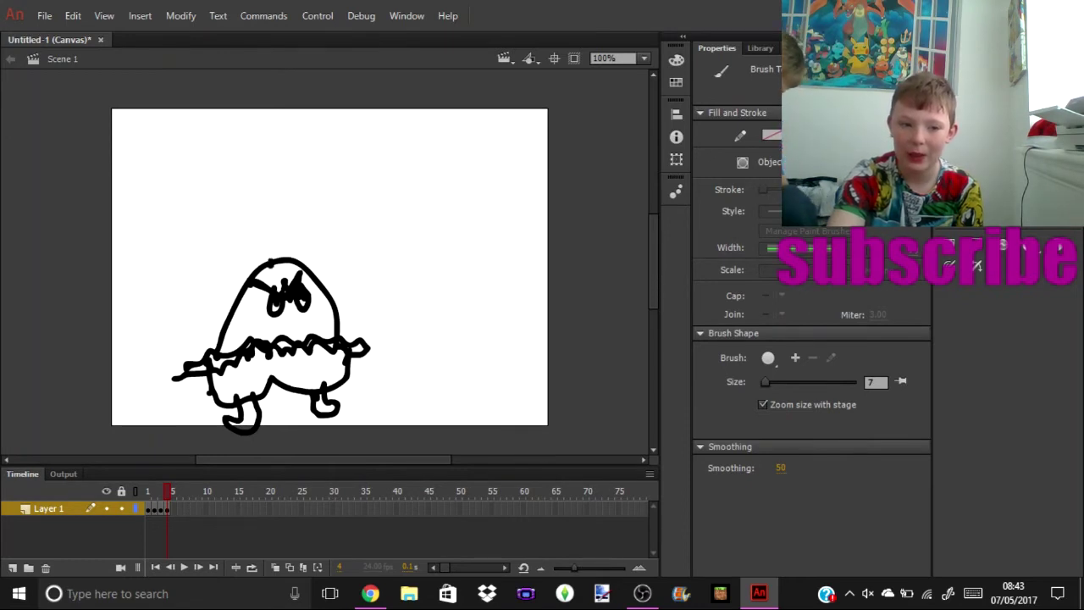
mouse_move(251, 242)
left_mouse_down()
mouse_move(288, 280)
mouse_move(298, 239)
left_mouse_up()
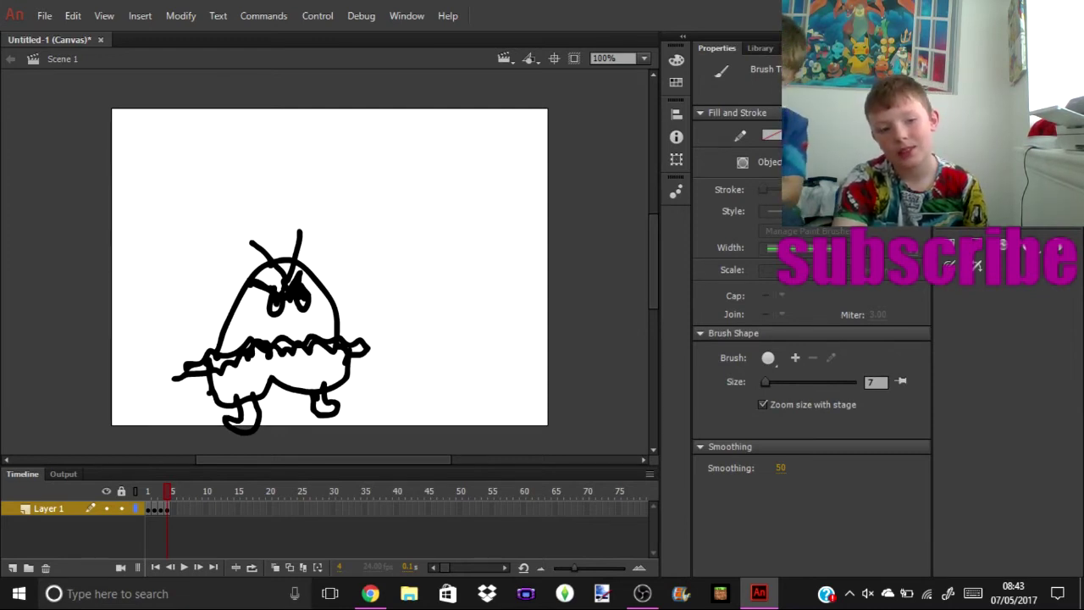
left_click(231, 320)
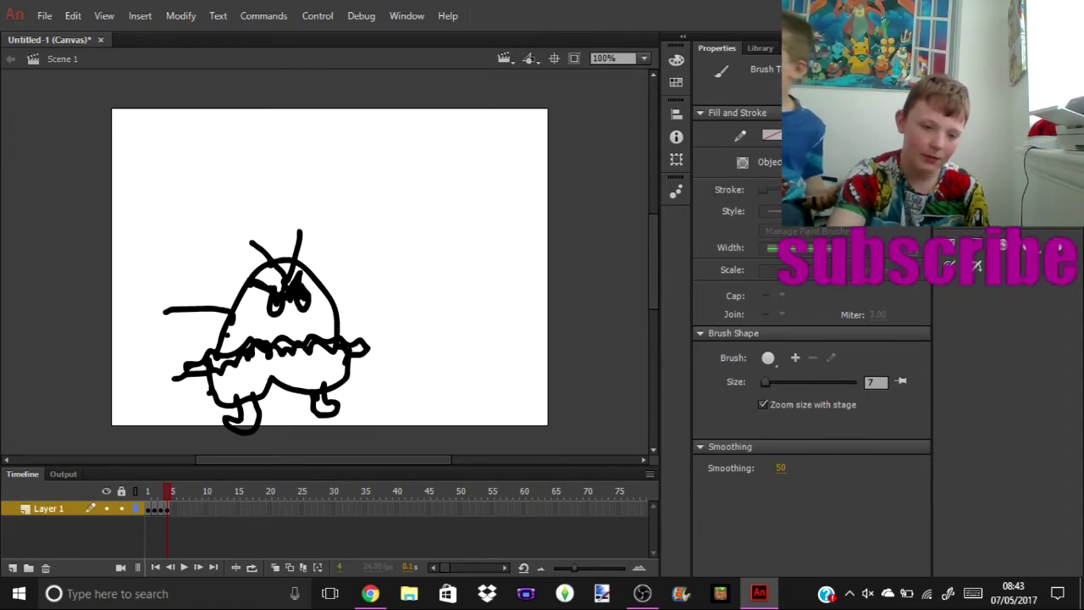
Step: Draw the clawed left arm with its underside, plus a large fin on the right
left_click_drag(232, 309, 164, 312)
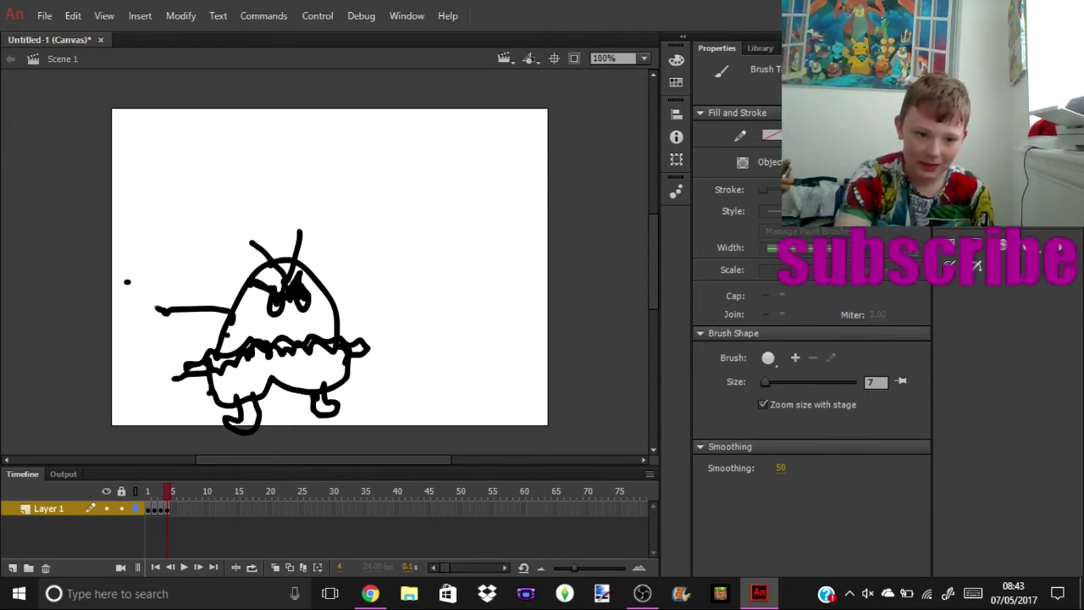
mouse_move(127, 282)
left_mouse_down()
mouse_move(143, 335)
mouse_move(139, 364)
mouse_move(170, 347)
left_mouse_up()
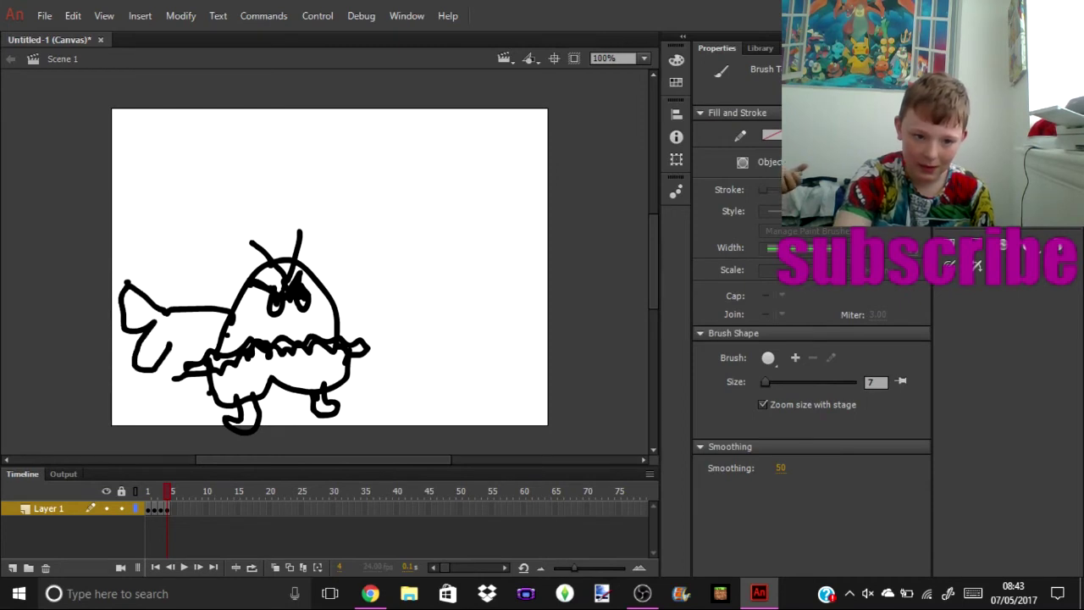
mouse_move(163, 387)
left_mouse_down()
mouse_move(201, 330)
mouse_move(227, 318)
left_mouse_up()
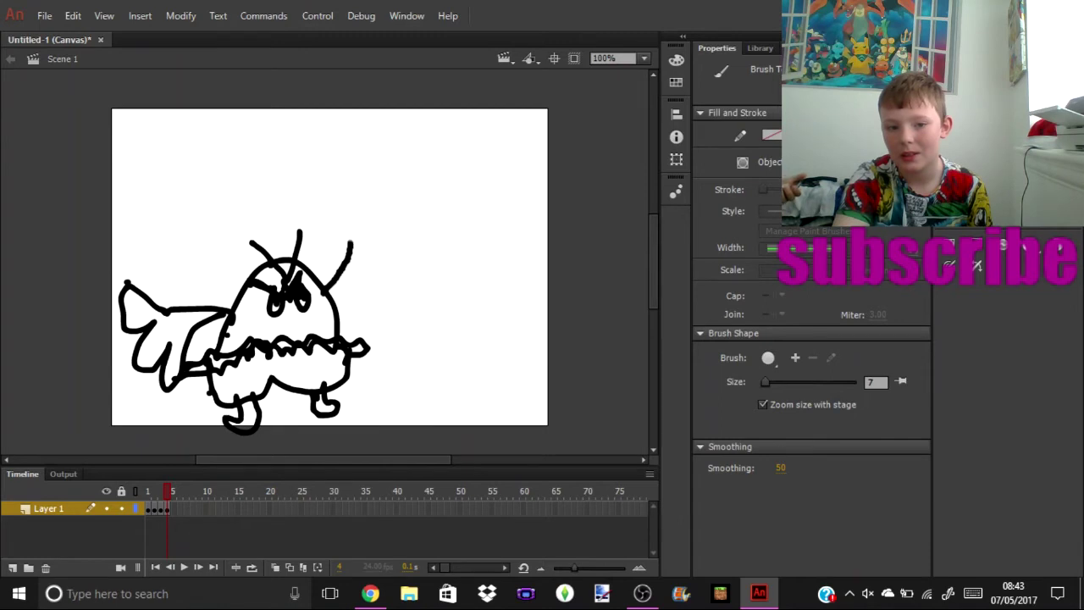
left_click_drag(381, 222, 371, 248)
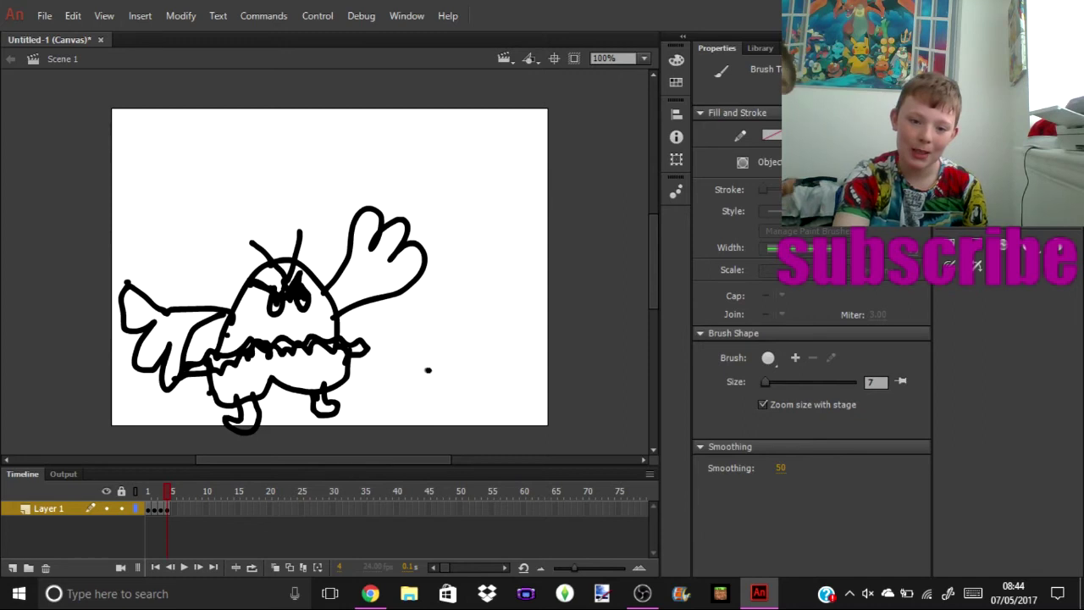
Step: Brush the letters 'SIX' to the right of the creature
mouse_move(428, 369)
left_mouse_down()
mouse_move(385, 419)
mouse_move(430, 383)
left_mouse_up()
mouse_move(445, 332)
left_mouse_down()
mouse_move(473, 385)
mouse_move(512, 394)
left_mouse_up()
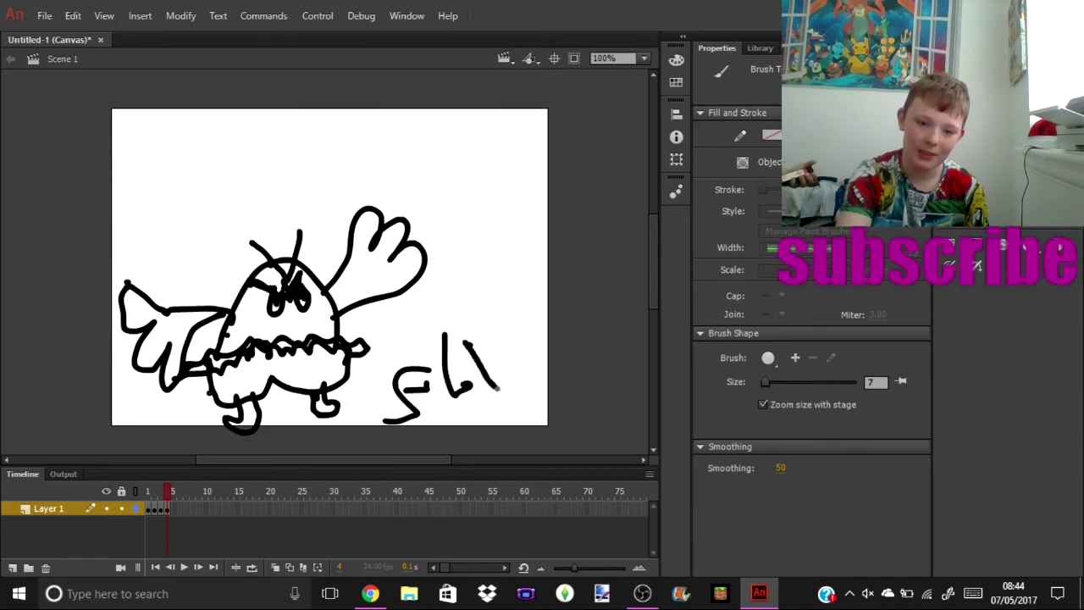
left_click_drag(503, 320, 466, 398)
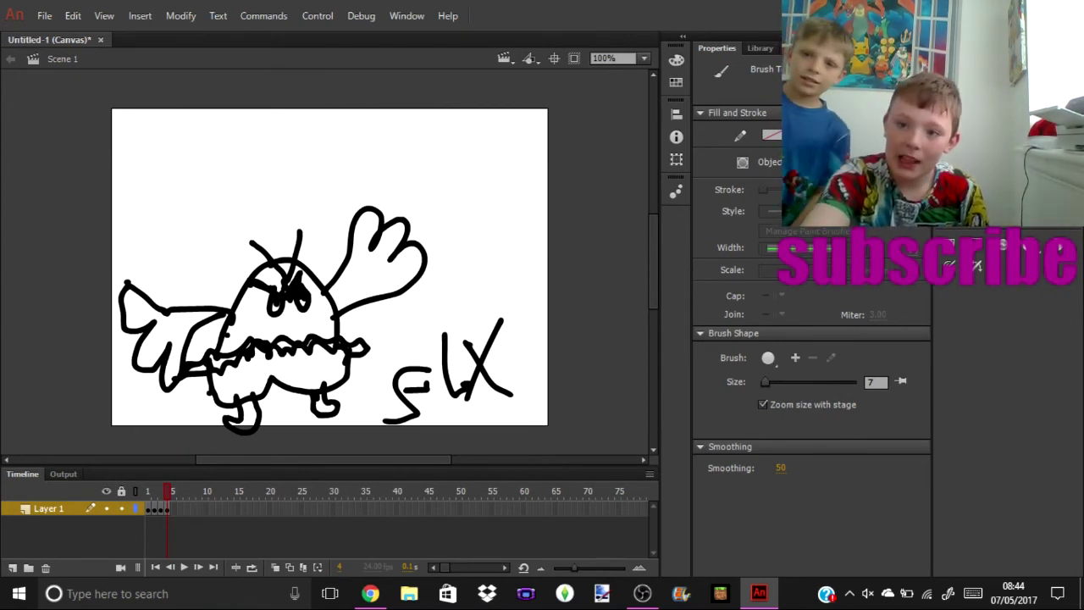
Step: Switch briefly to OBS, then return to the Animate drawing via the taskbar
left_click(642, 592)
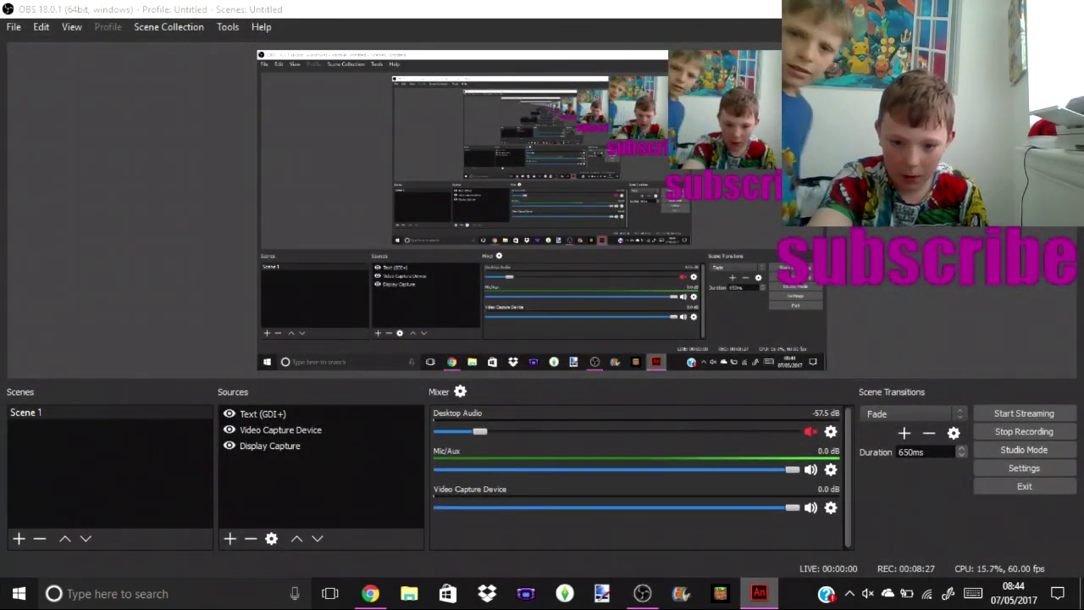
right_click(759, 593)
left_click(709, 469)
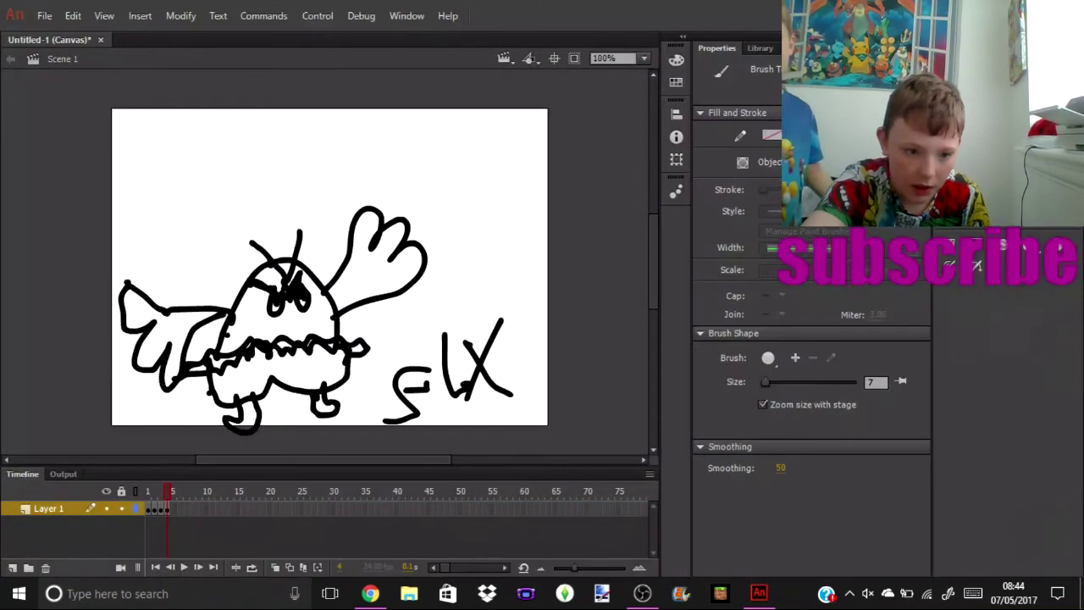
Step: Step back to an earlier frame, clear the stage selection, and switch to Chrome
key("comma")
key("comma")
key("comma")
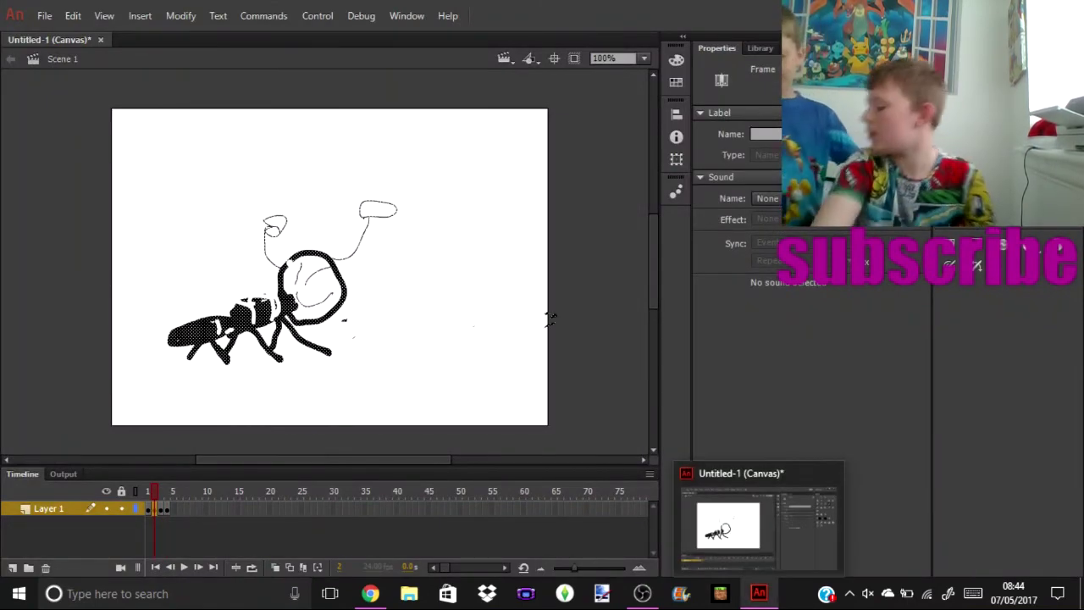
mouse_move(759, 593)
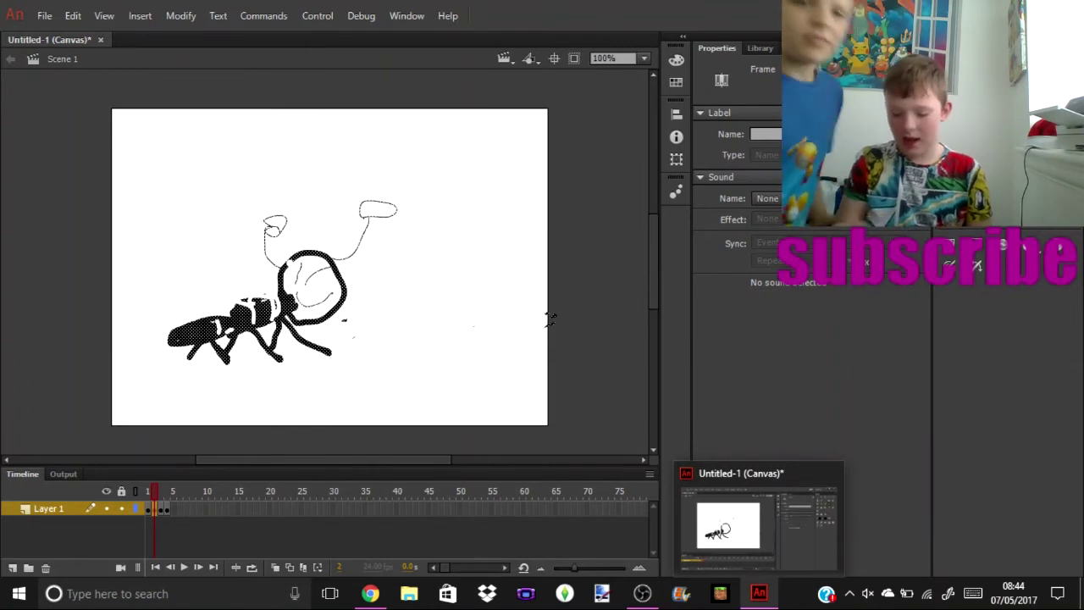
key("Escape")
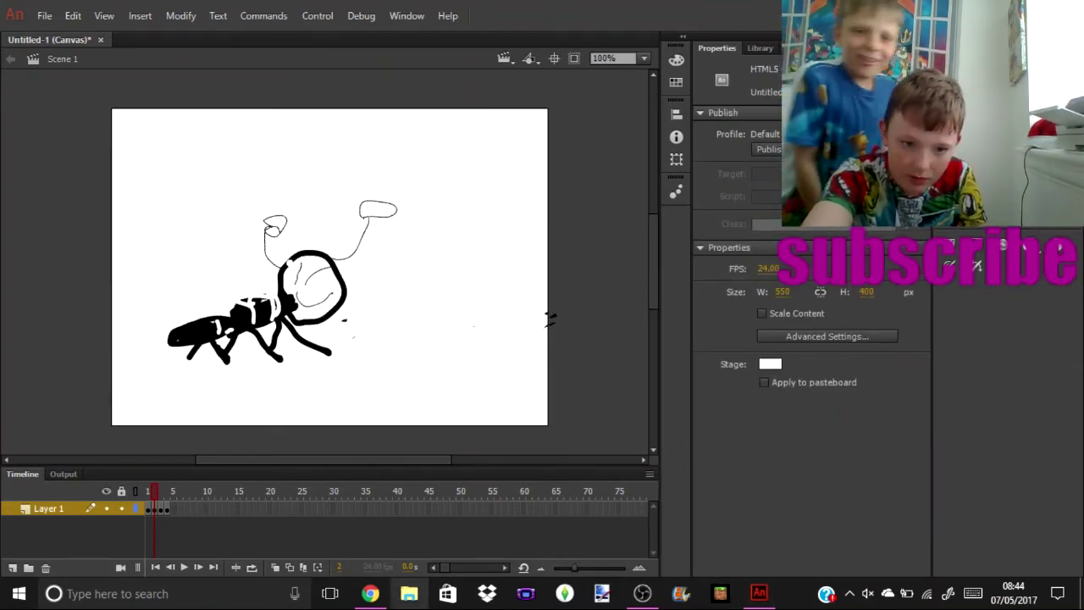
left_click(370, 592)
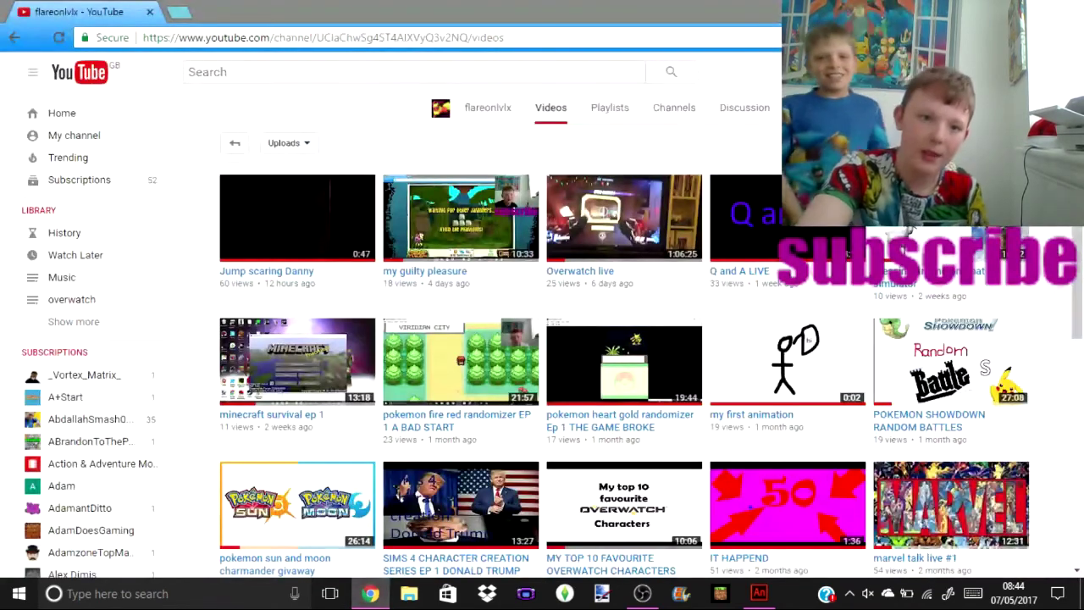
Step: Search 'ariados' in a new tab, drag the result image into Animate, then return to the results
left_click(180, 11)
type("a")
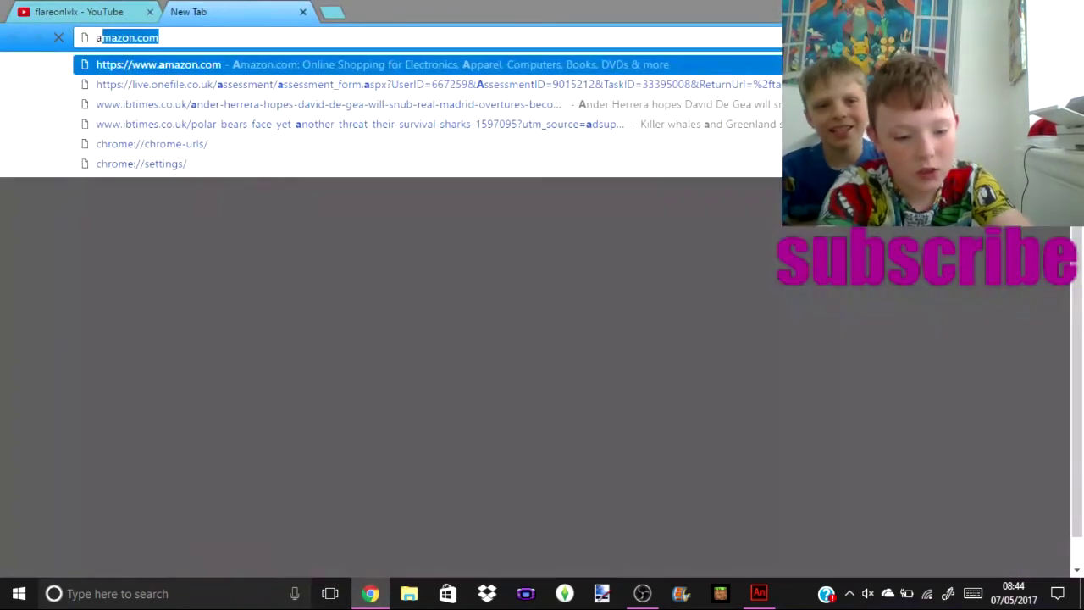
type("ria")
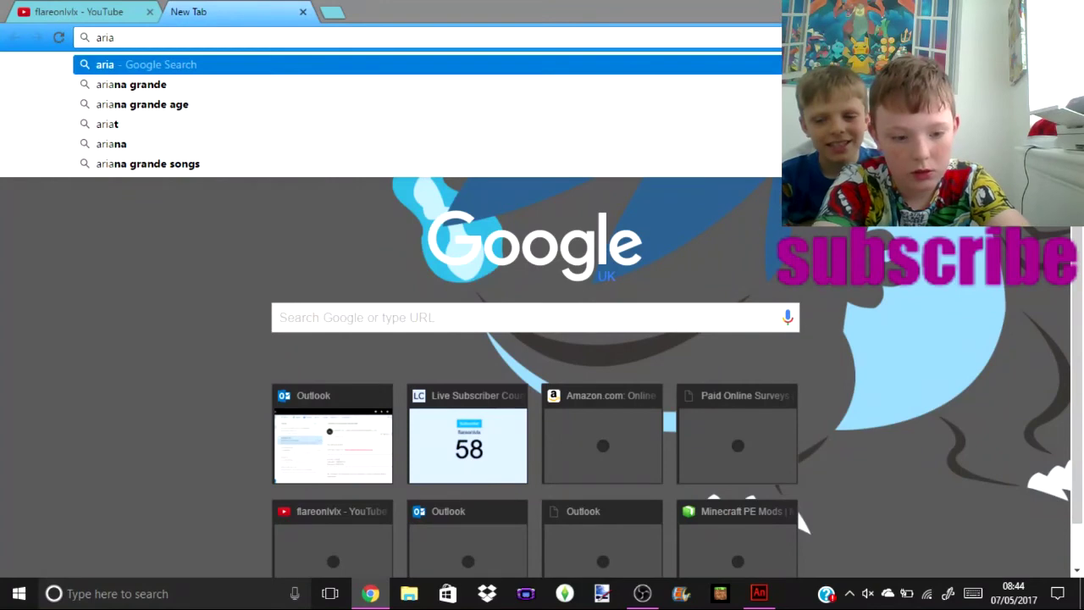
type("dos")
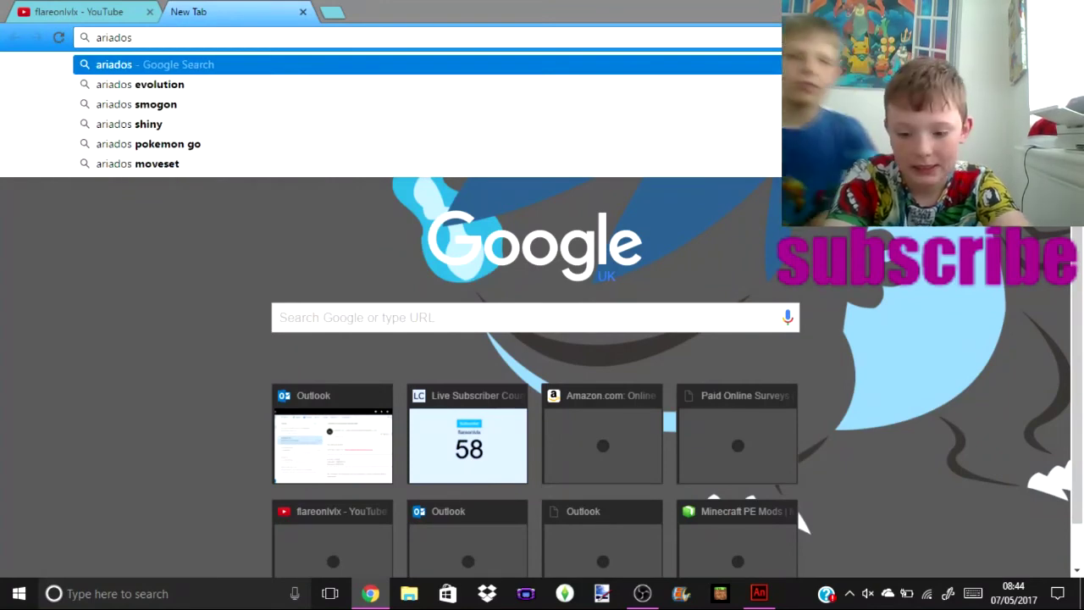
key("Return")
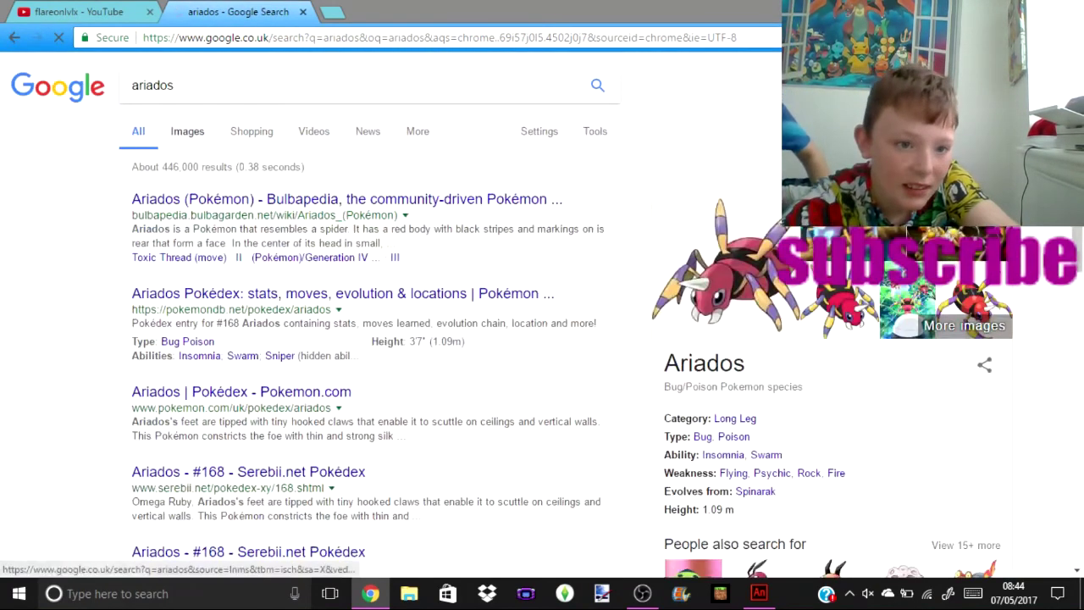
mouse_move(711, 262)
left_mouse_down()
mouse_move(584, 524)
mouse_move(550, 356)
mouse_move(406, 339)
left_mouse_up()
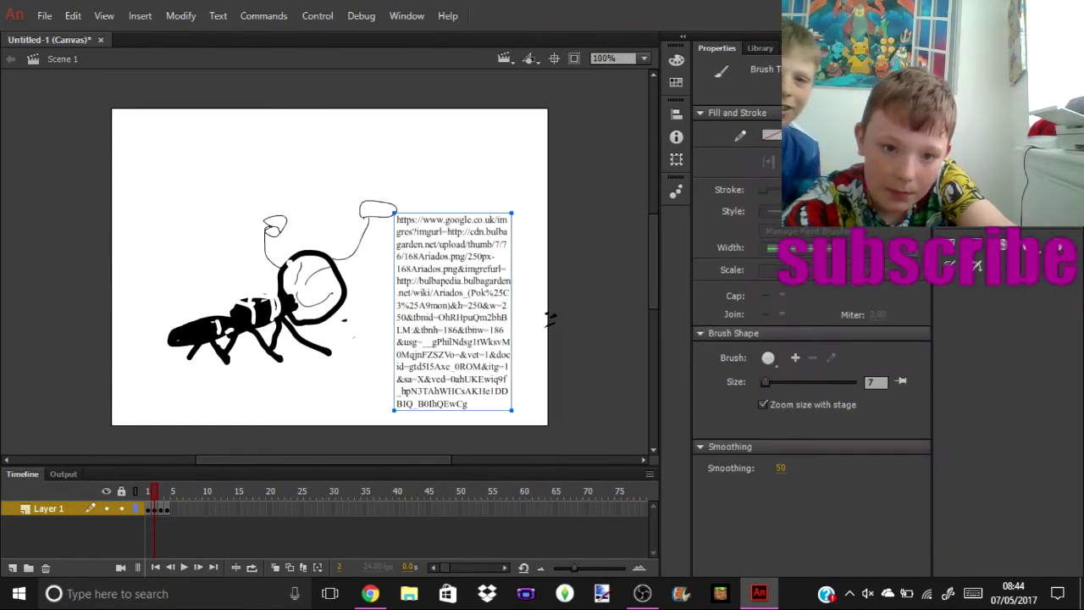
left_click_drag(510, 214, 500, 226)
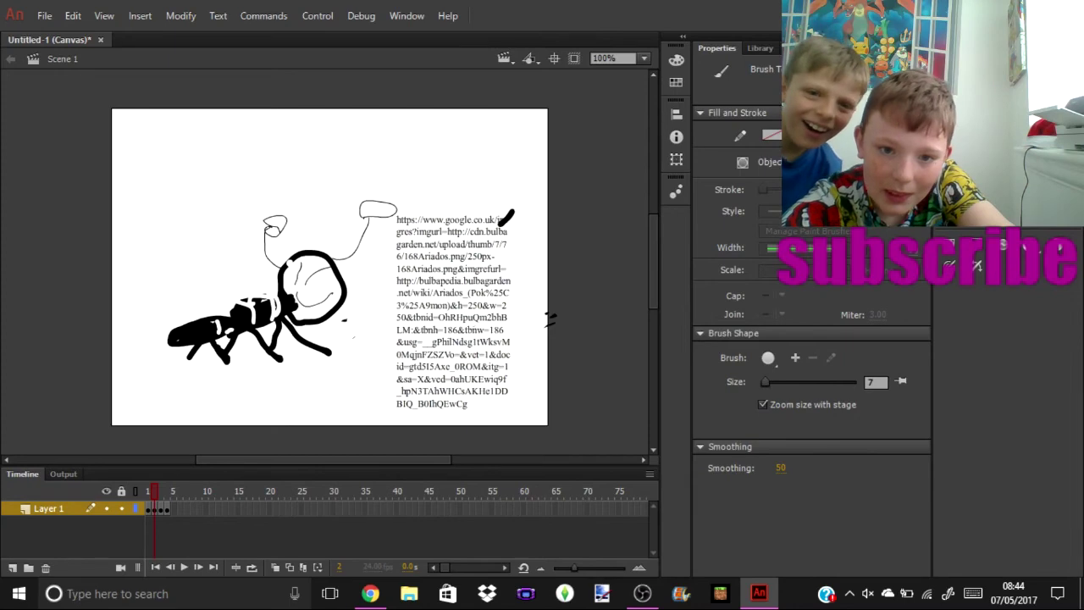
left_click(759, 593)
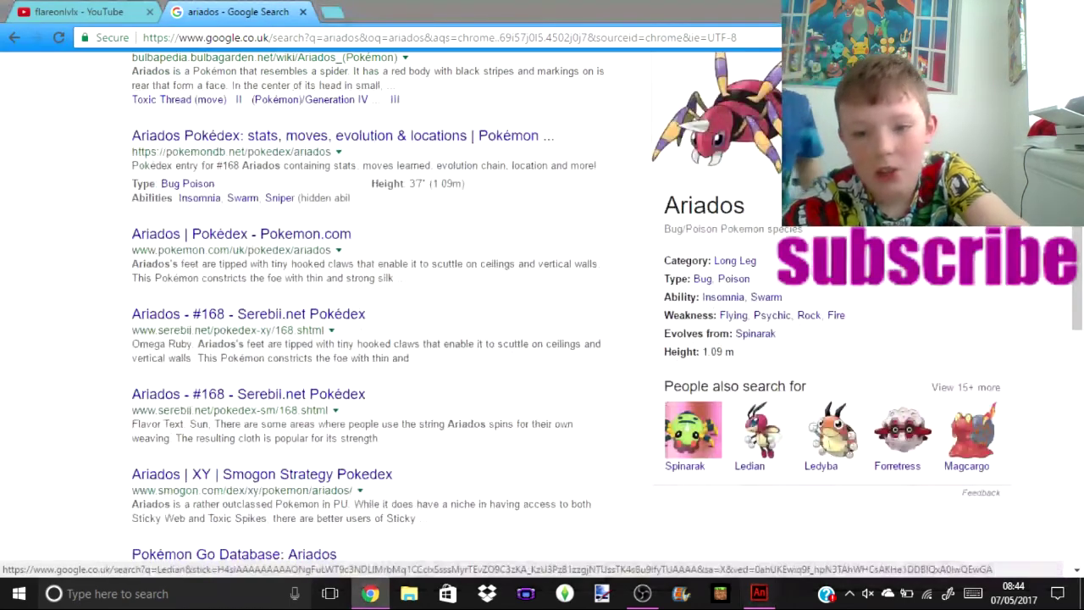
Step: Drag the Ariados image onto the Animate taskbar icon, then raise the Animate window over the results
left_click_drag(715, 110, 758, 593)
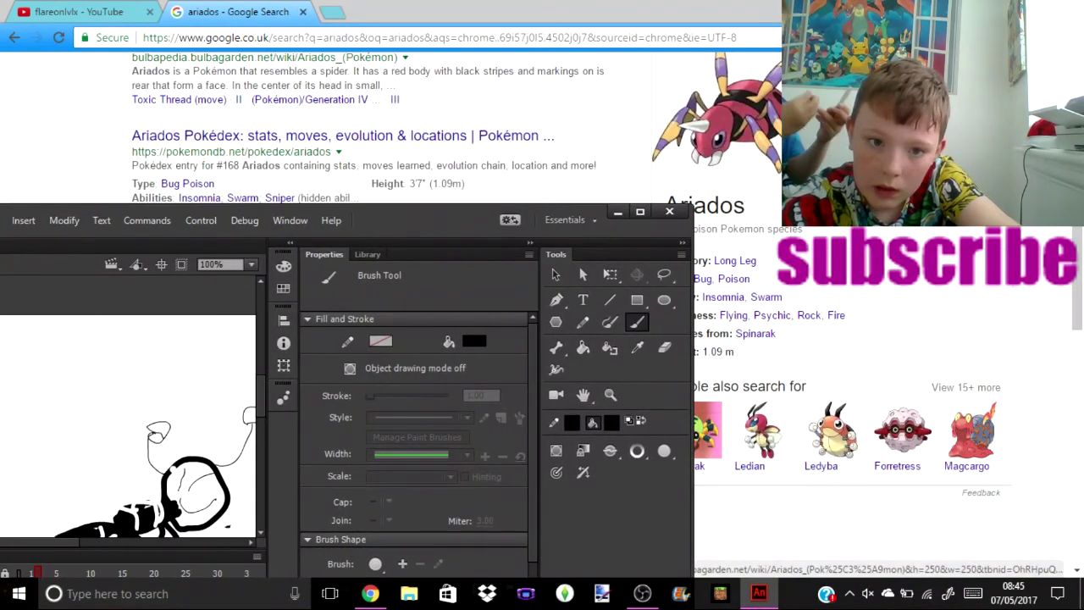
left_click_drag(474, 211, 499, 61)
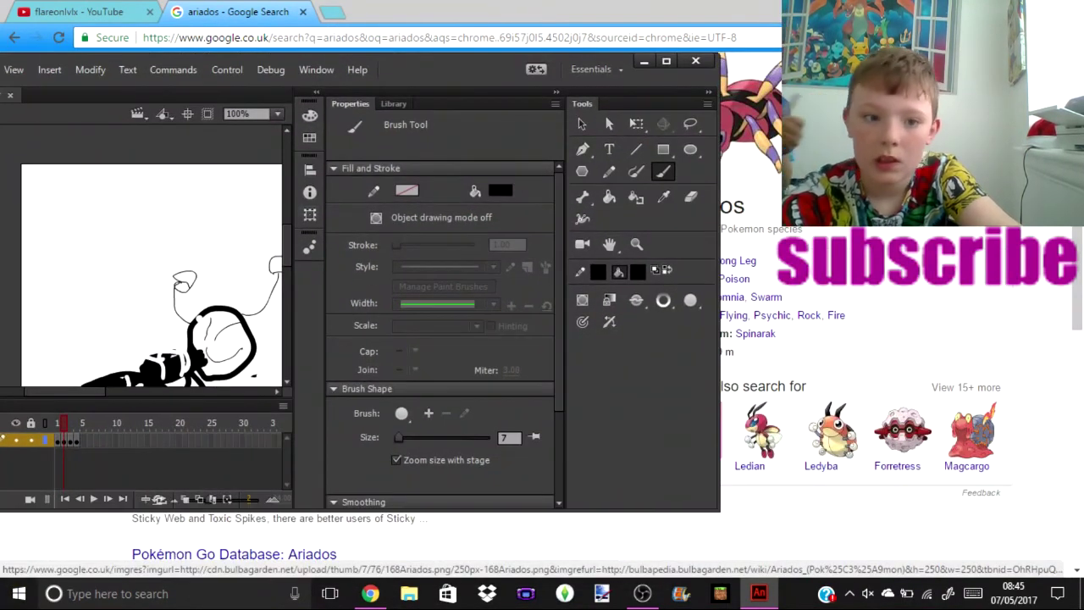
scroll(152, 280, "down", 2)
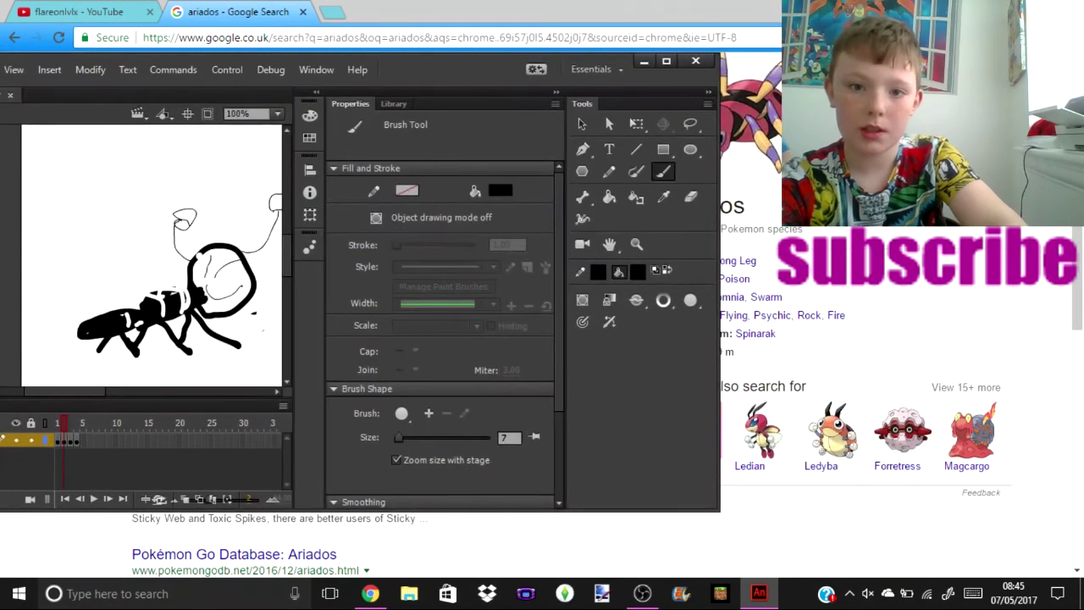
Step: Maximize and restore the Animate window, shift it left beside the Ariados picture, then minimize it
key("super+Up")
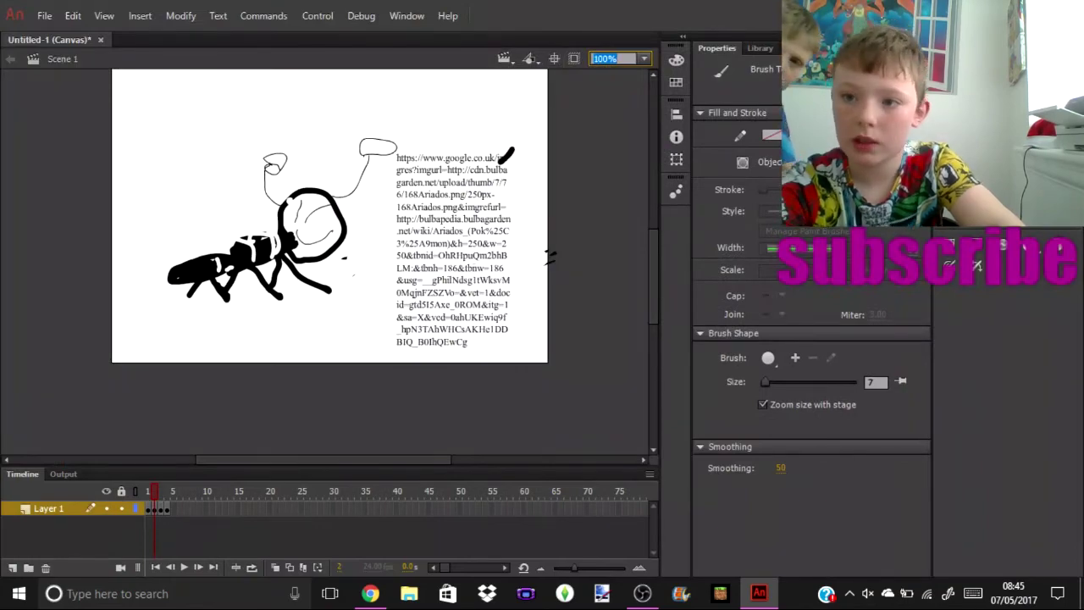
key("super+Down")
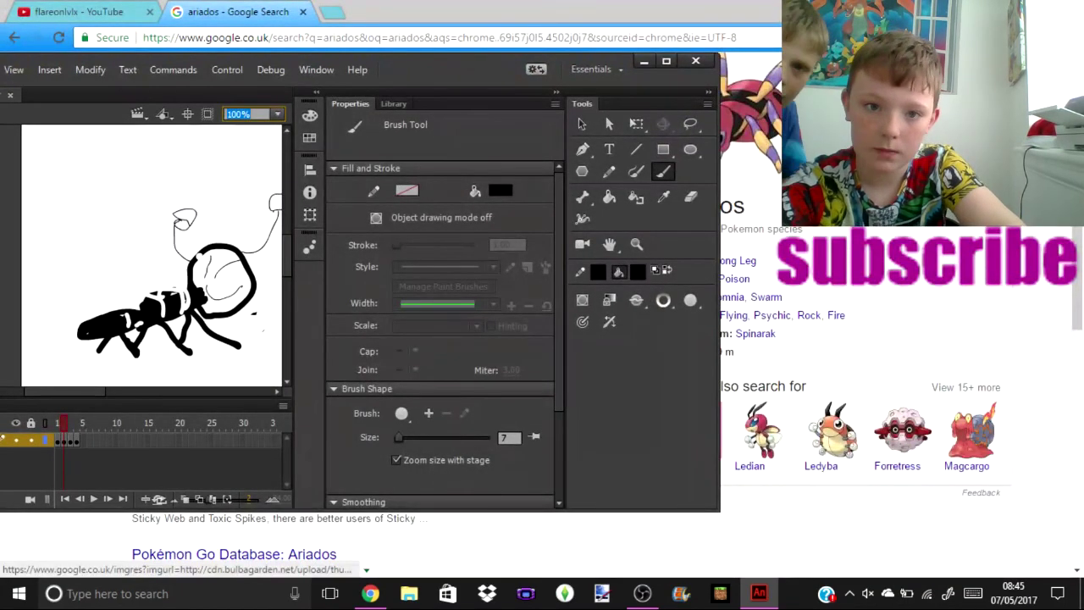
mouse_move(508, 59)
left_mouse_down()
mouse_move(404, 70)
mouse_move(422, 61)
left_mouse_up()
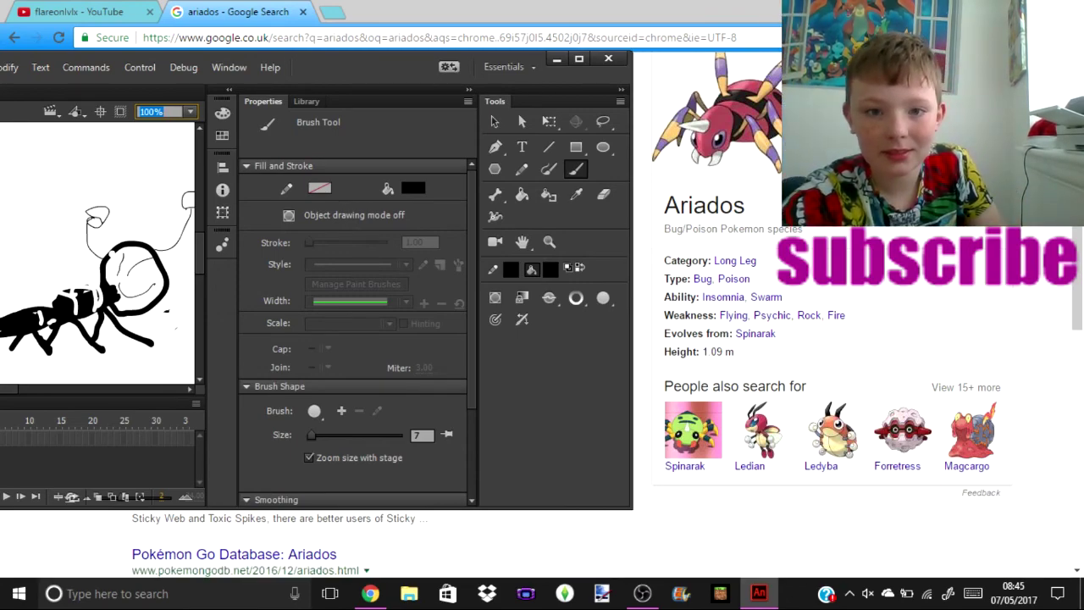
left_click(556, 59)
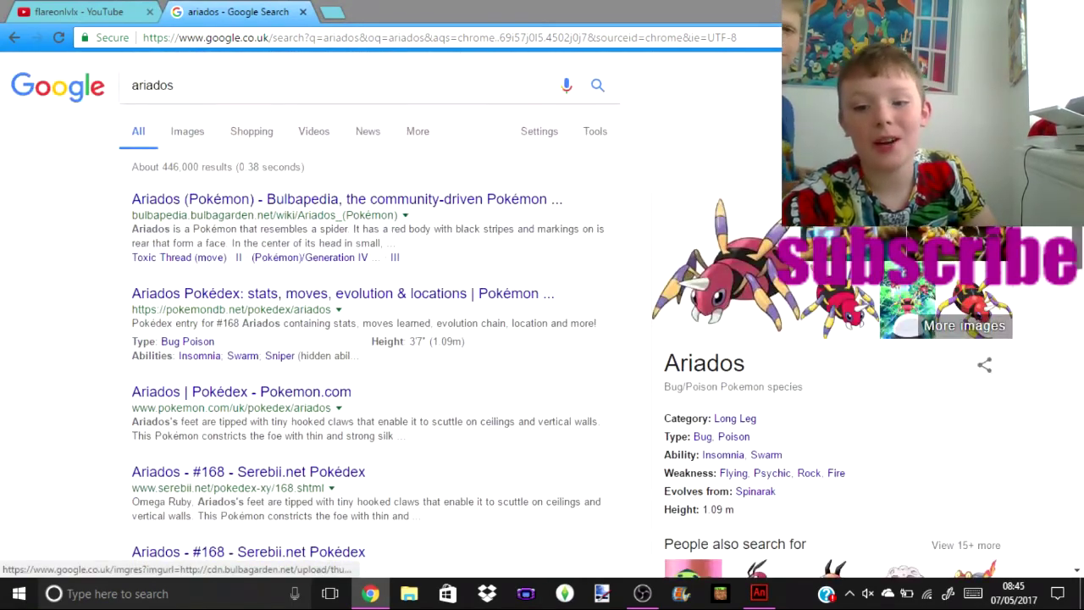
Step: Replace the query with the 'hariyama' suggestion and run the search
left_click(254, 85)
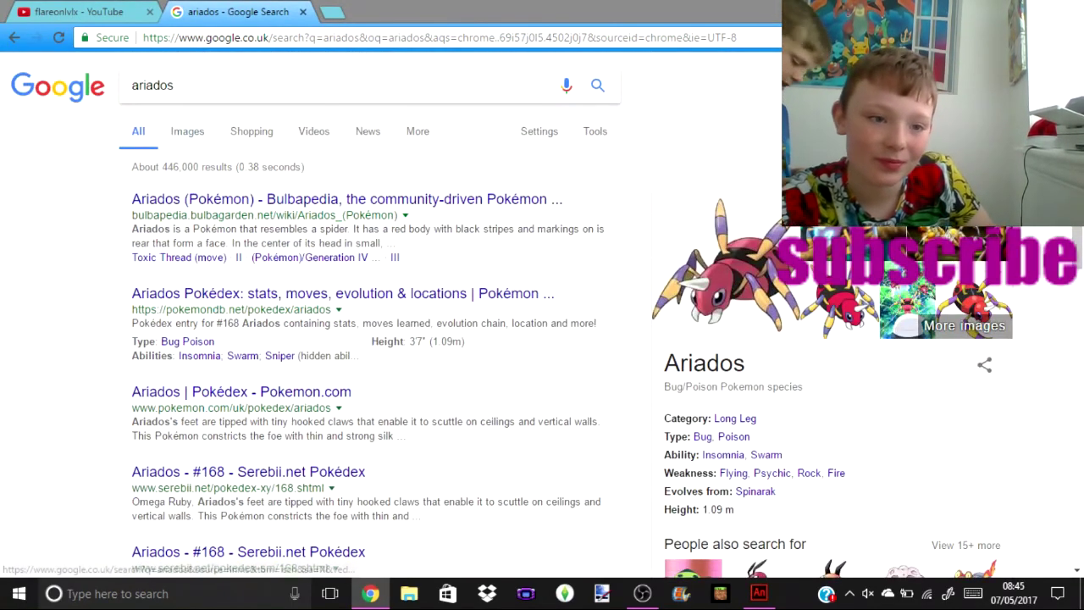
key("BackSpace")
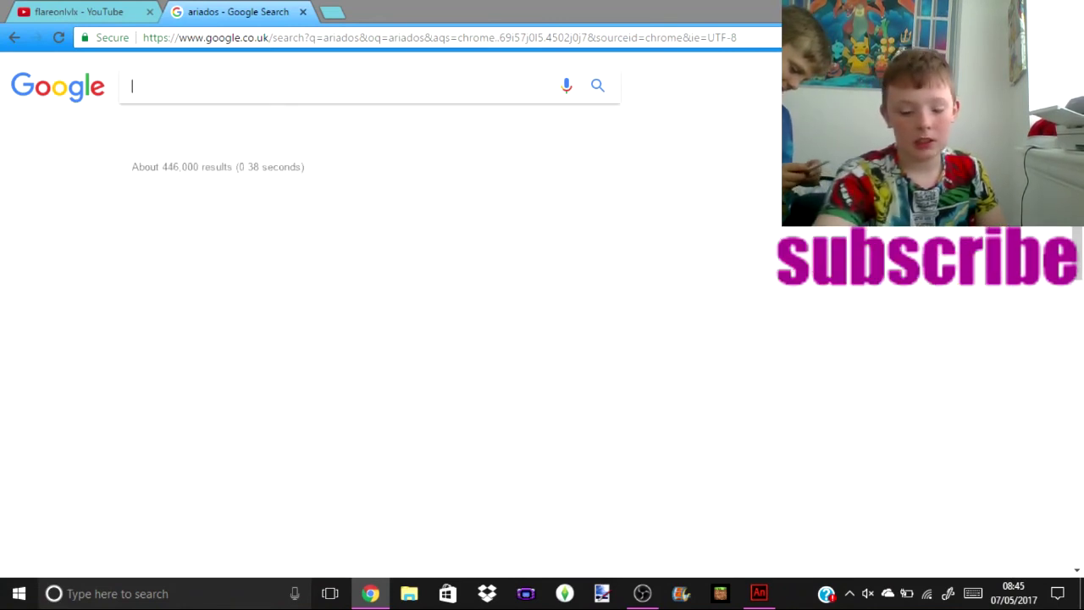
type("ha")
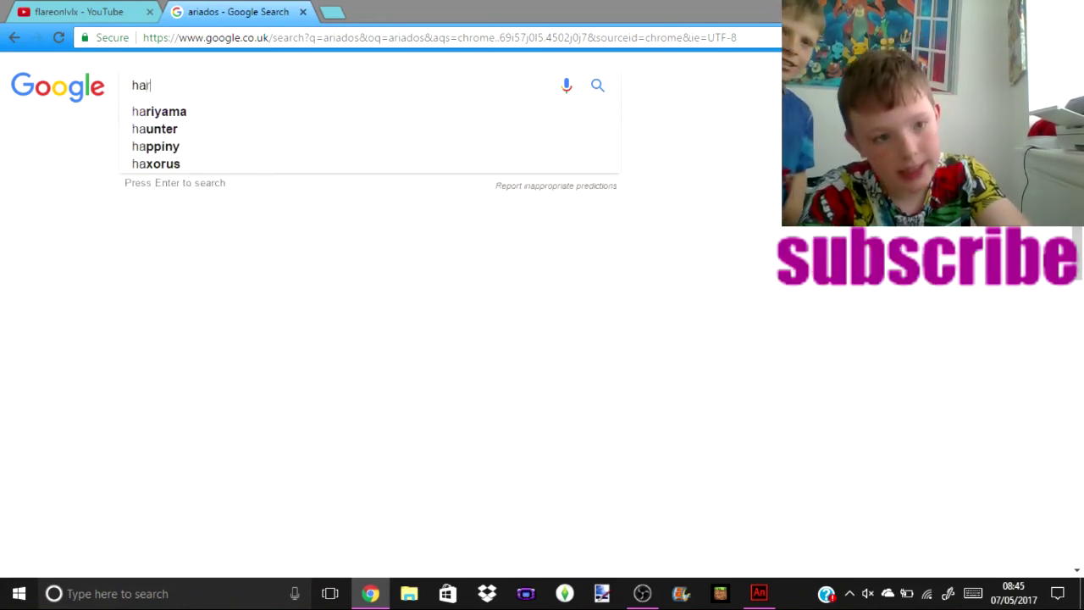
type("r")
key("Down")
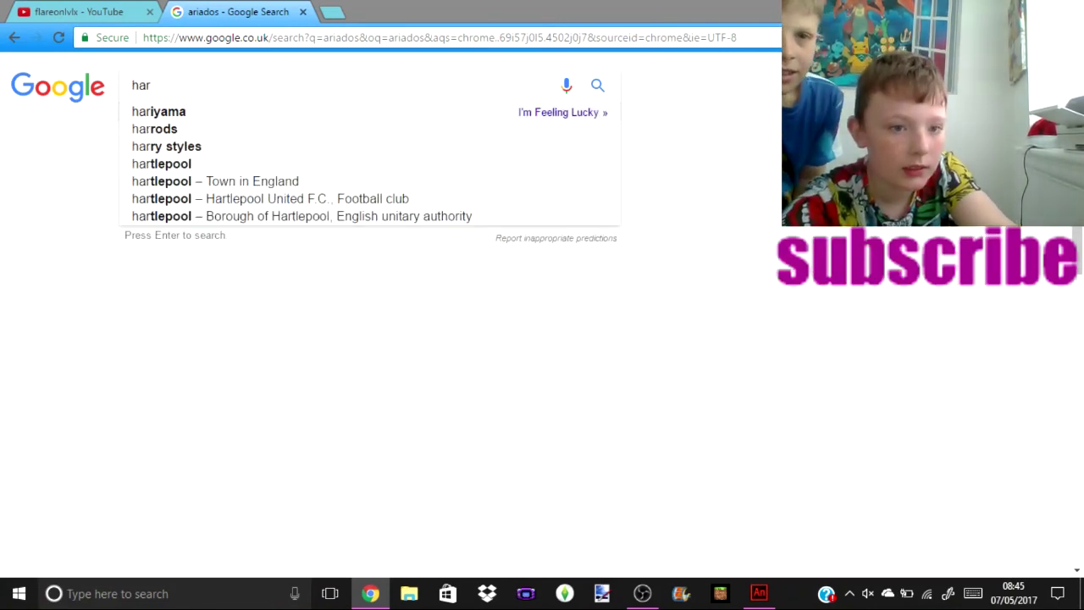
key("Return")
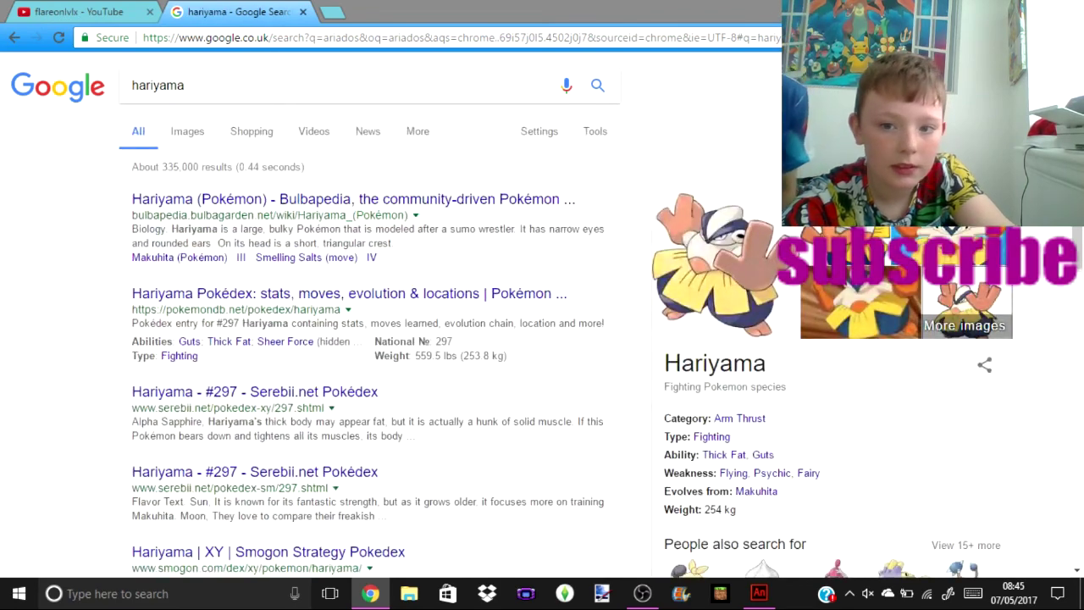
Step: Bring Animate forward on the Hariyama keyframe, then minimize it again
left_click(759, 592)
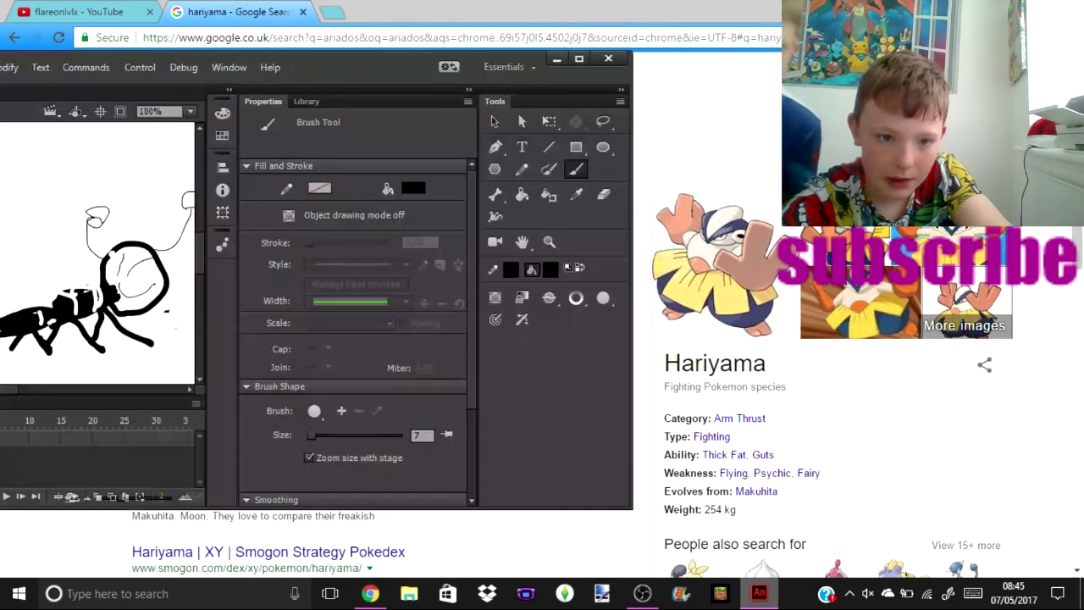
left_click(46, 437)
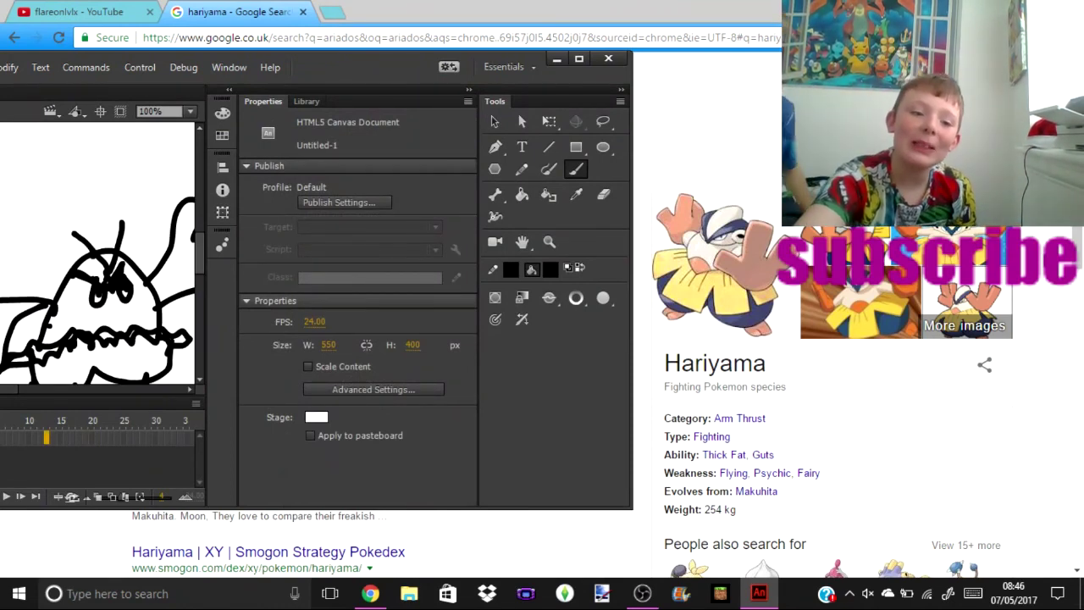
scroll(97, 254, "down", 3)
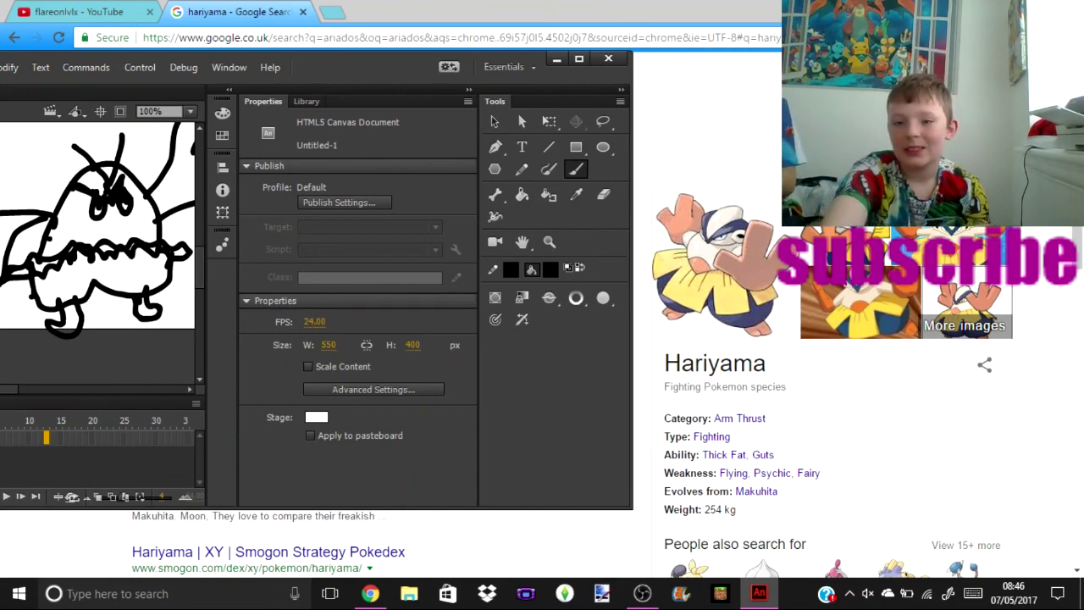
left_click(557, 58)
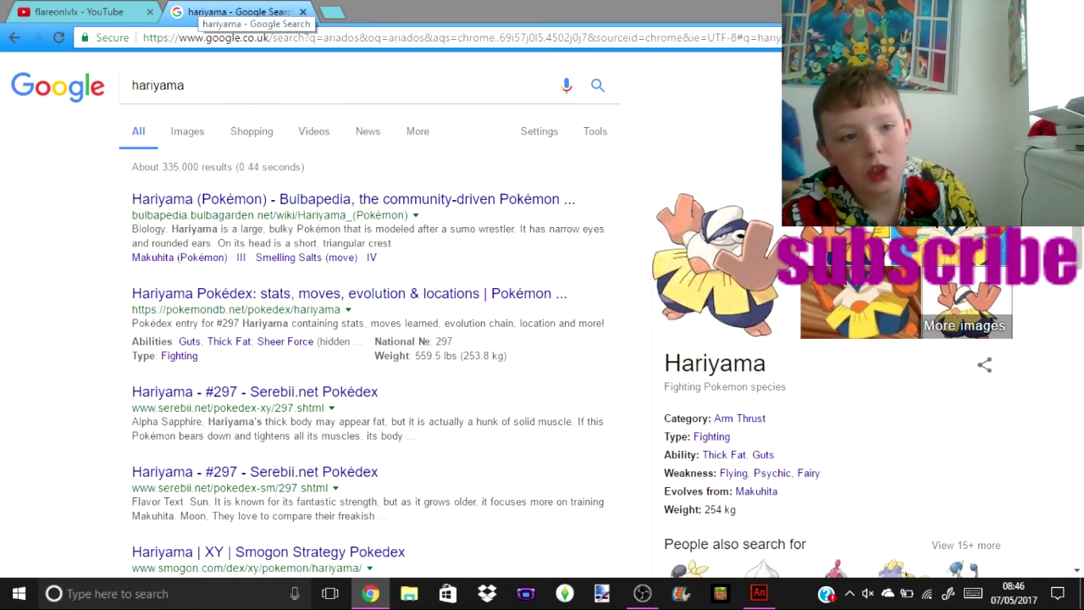
Step: Glance at the YouTube tab, return to the Hariyama tab, then switch to OBS Studio
left_click(76, 11)
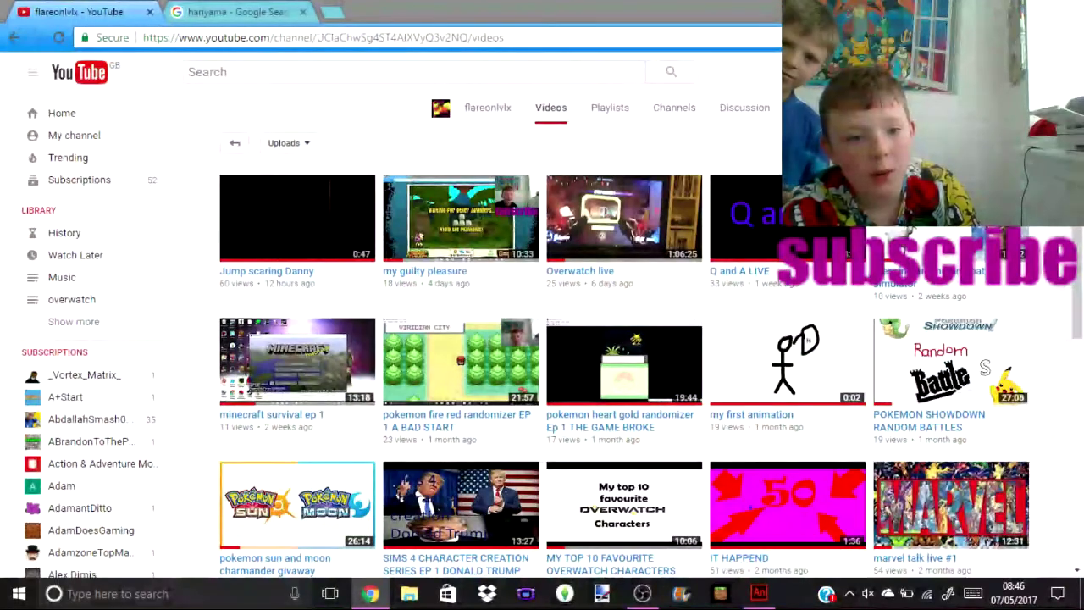
left_click(237, 11)
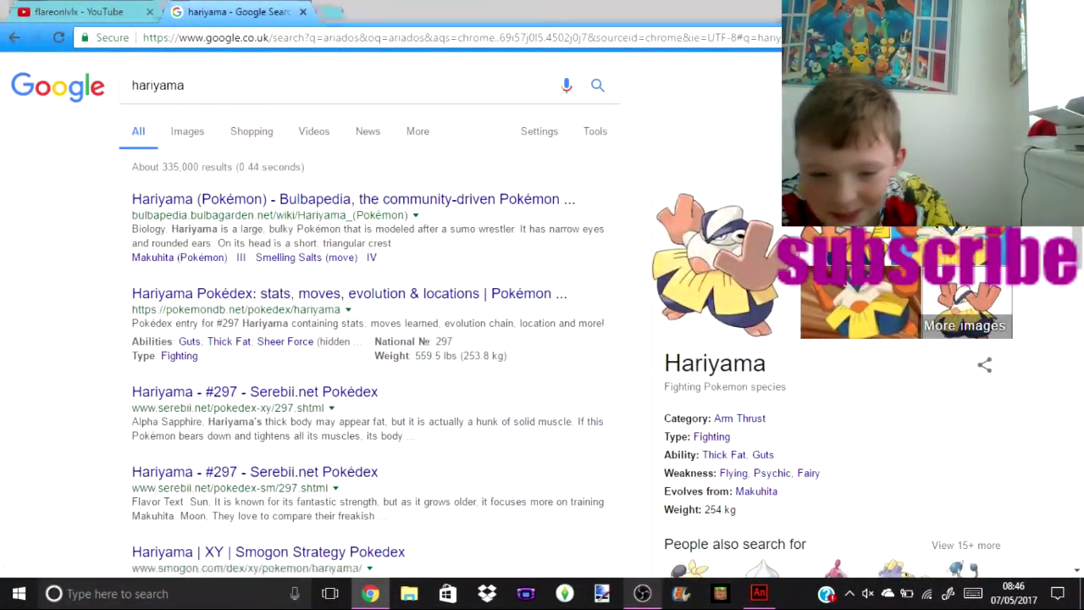
left_click(642, 593)
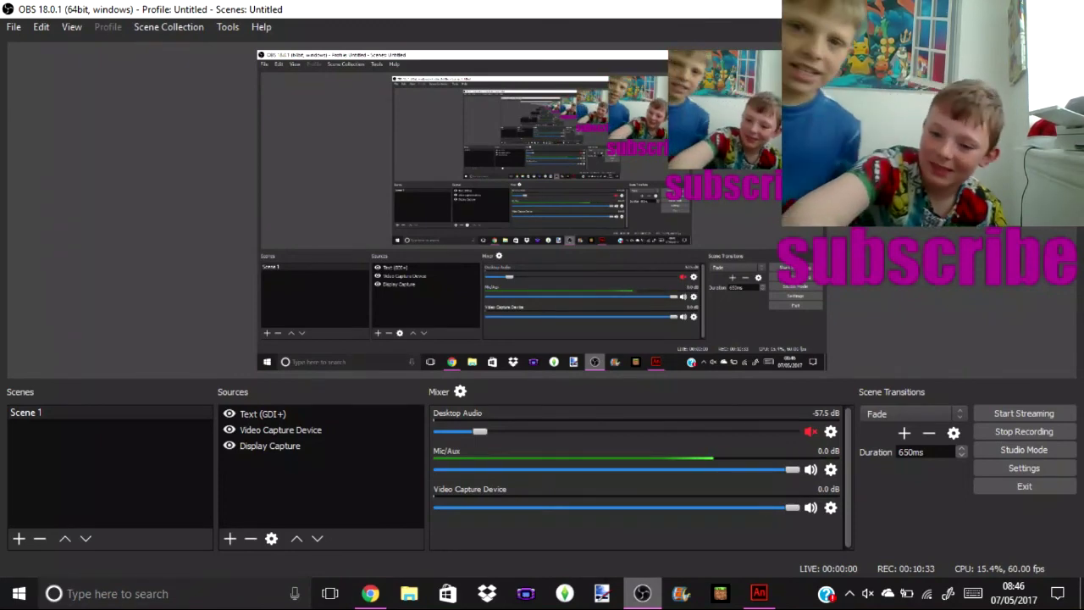